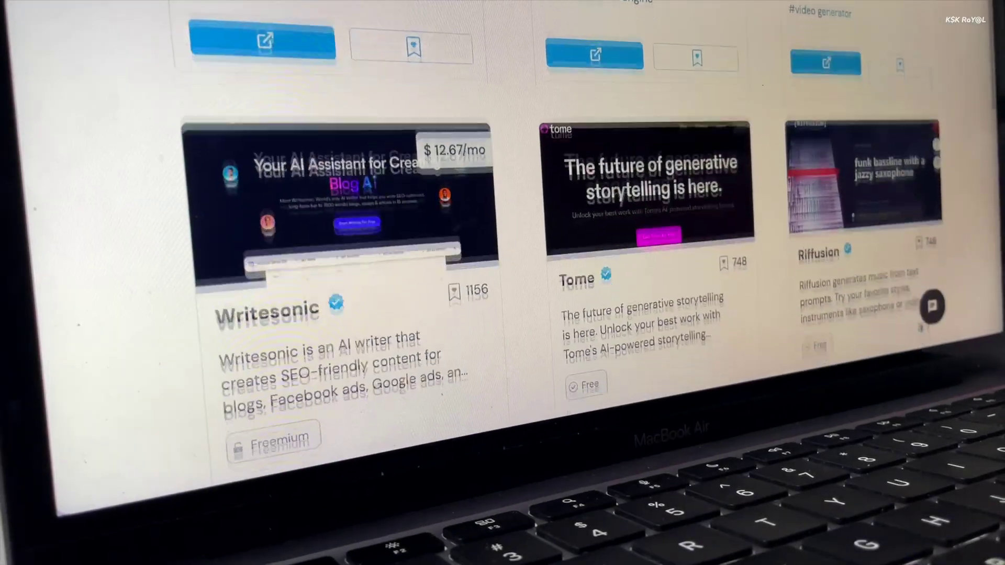
Scroll the Futurepedia catalogue past Andi and Durable to the Jasper, WolframAlpha and Browse AI cards.
scroll(576, 236, "down", 10)
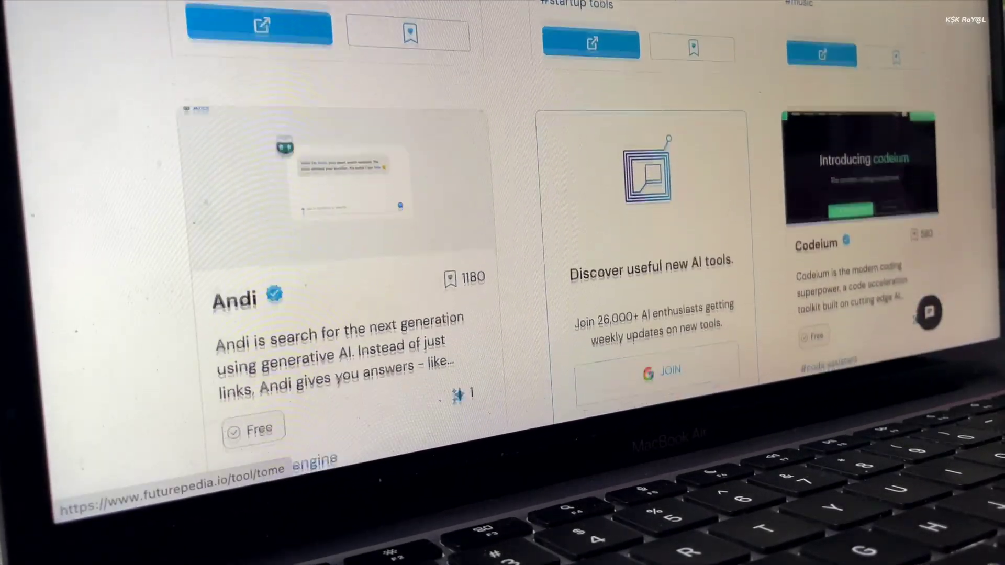
scroll(576, 235, "down", 5)
scroll(576, 236, "down", 10)
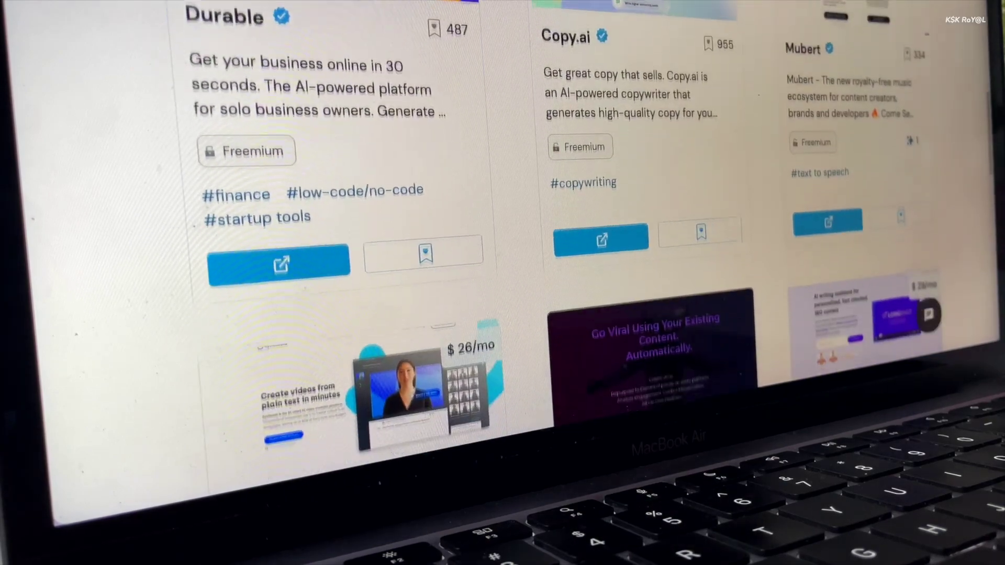
scroll(576, 235, "down", 10)
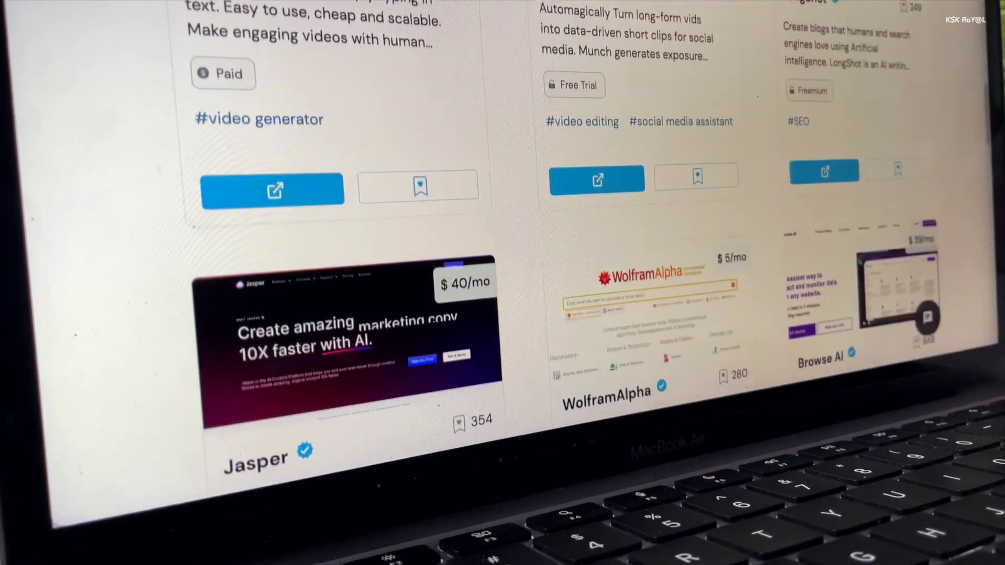
scroll(576, 236, "down", 5)
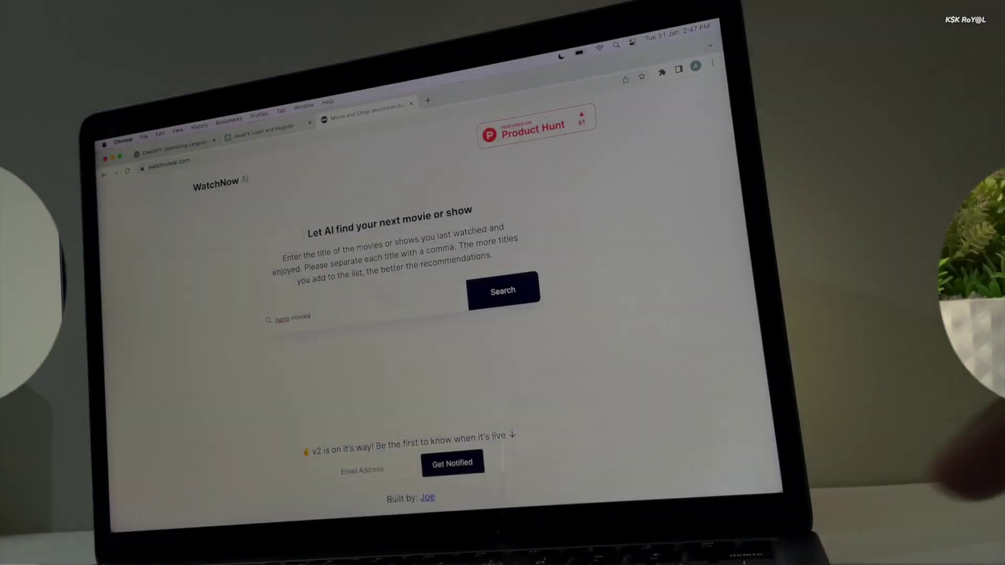
Run the 'horro movies' search and load recommendations 11–20, 28 Days Later to Shutter Island.
key("Return")
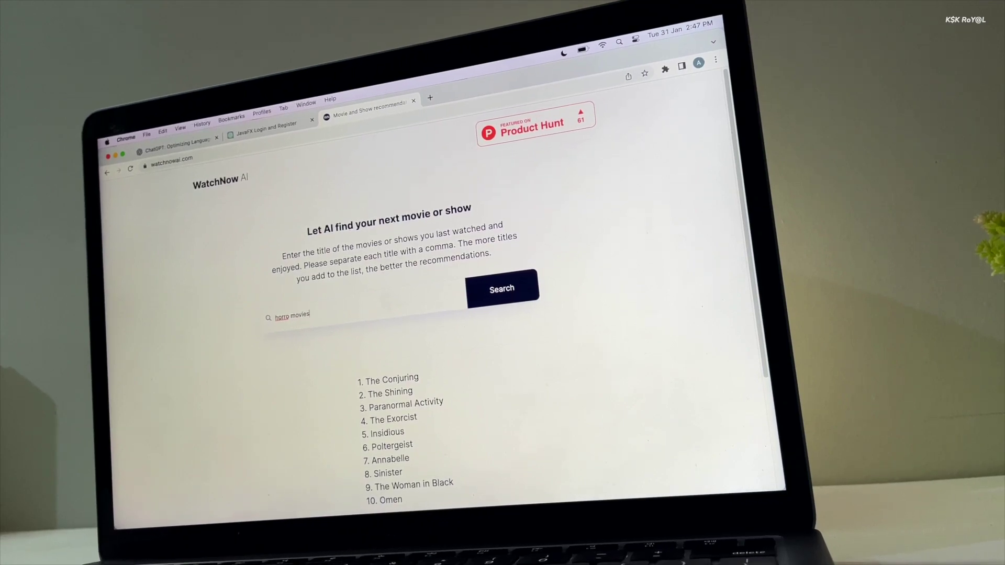
scroll(419, 340, "down", 3)
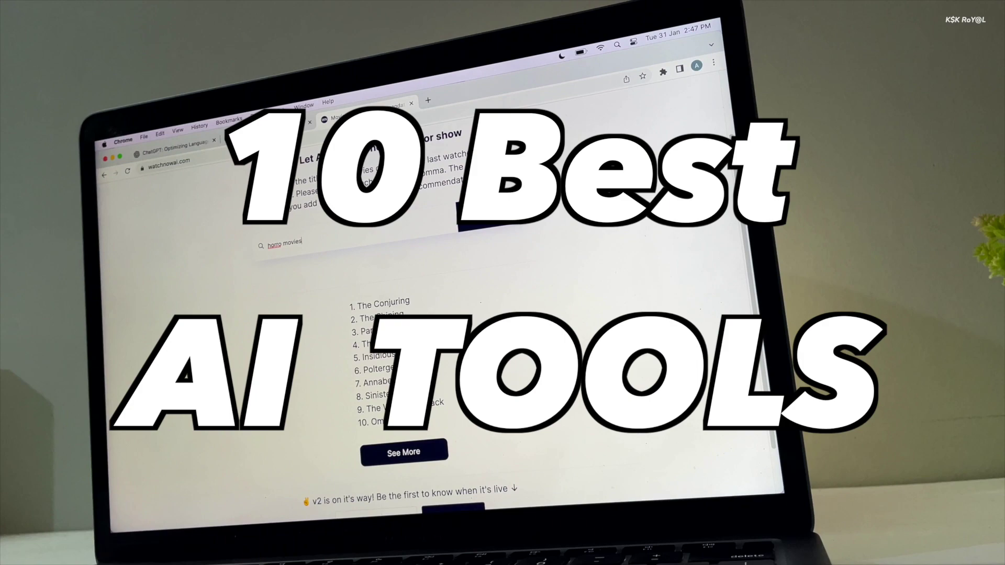
scroll(418, 340, "down", 2)
left_click(402, 433)
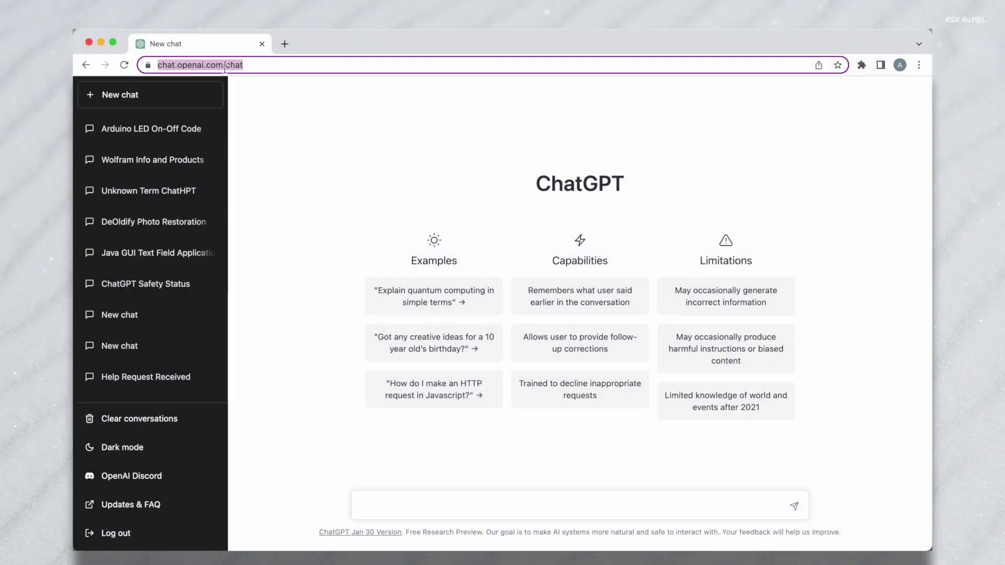
Ask ChatGPT 'Tell me the best chicken Recepies', then 'Can You tell me how to make number 10'.
left_click(316, 189)
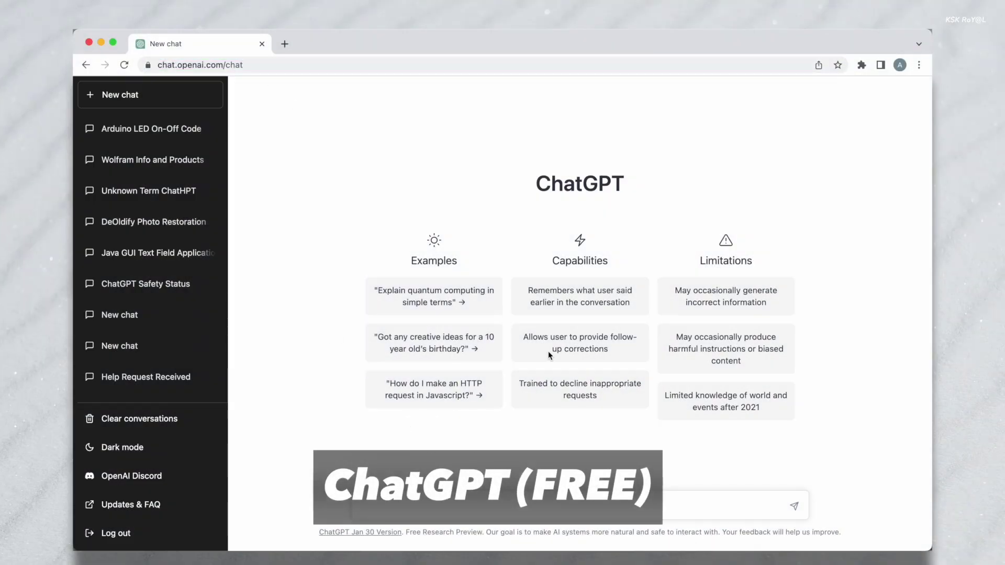
type("Tell me the best chicken Recepies")
key("Return")
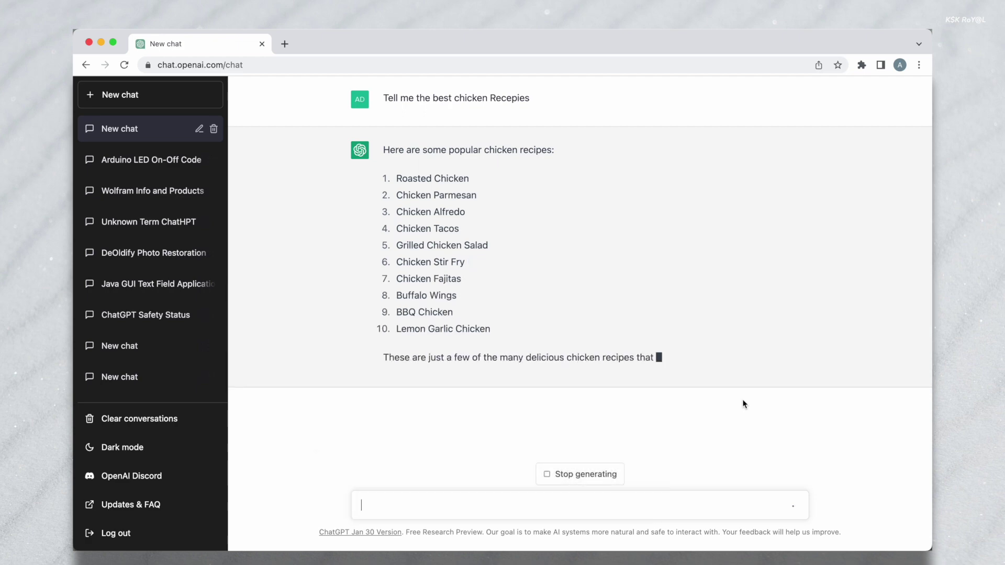
type("Can You tell me how to make number 1")
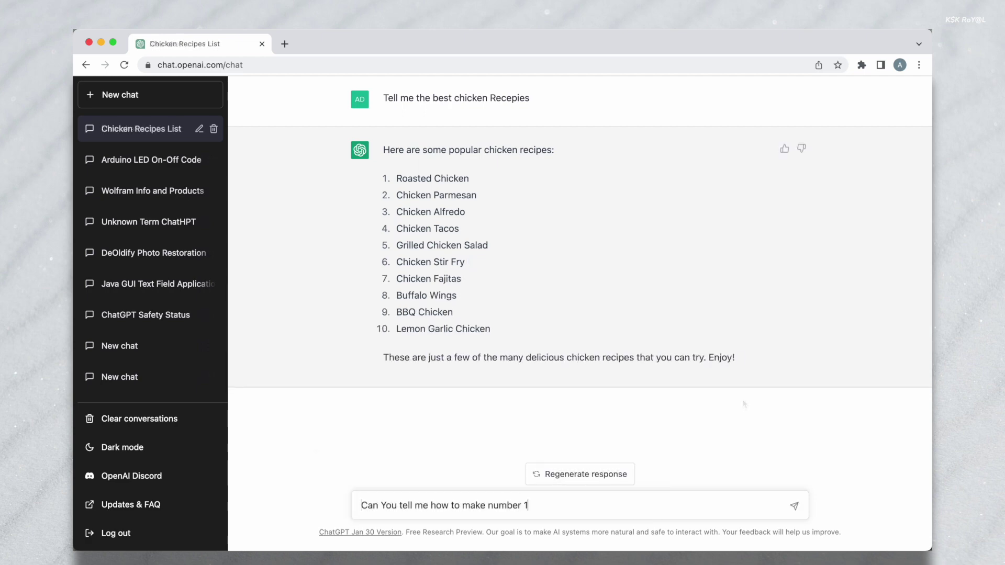
type("0")
key("Return")
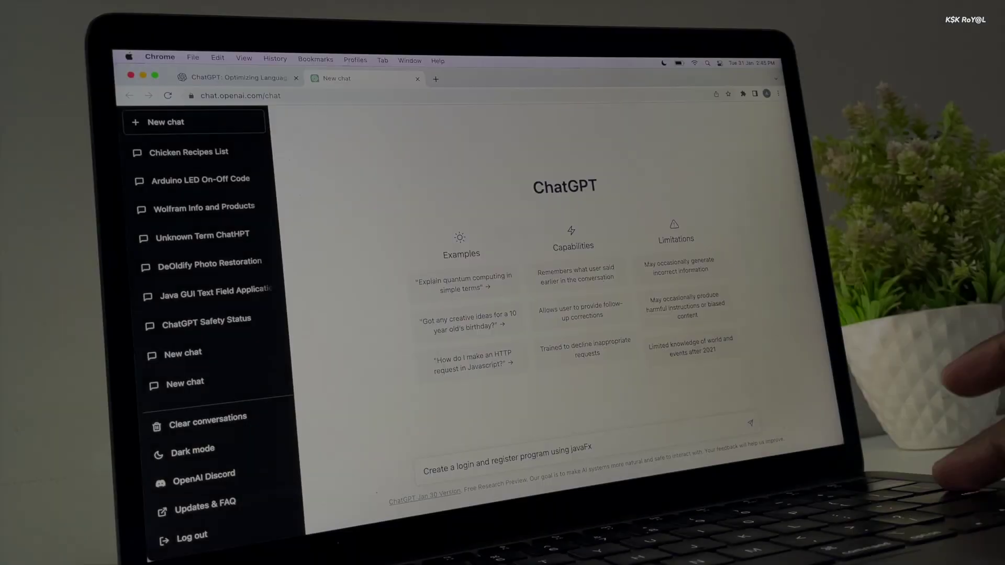
Send 'Create a login and register program using javaFx' in the new chat.
key("Return")
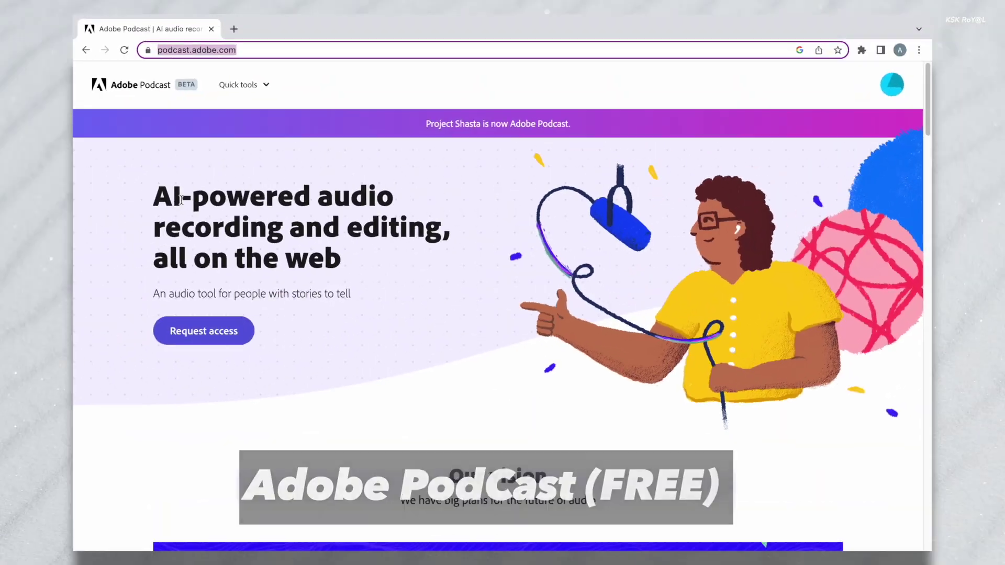
Highlight the headline and Project Shasta text, then bring up the Quick tools list.
triple_click(195, 208)
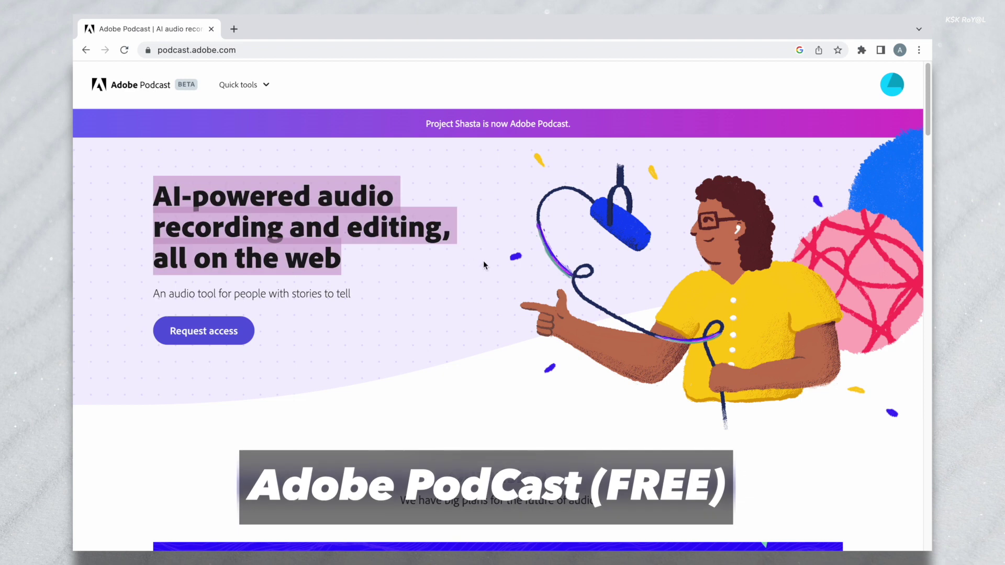
triple_click(450, 125)
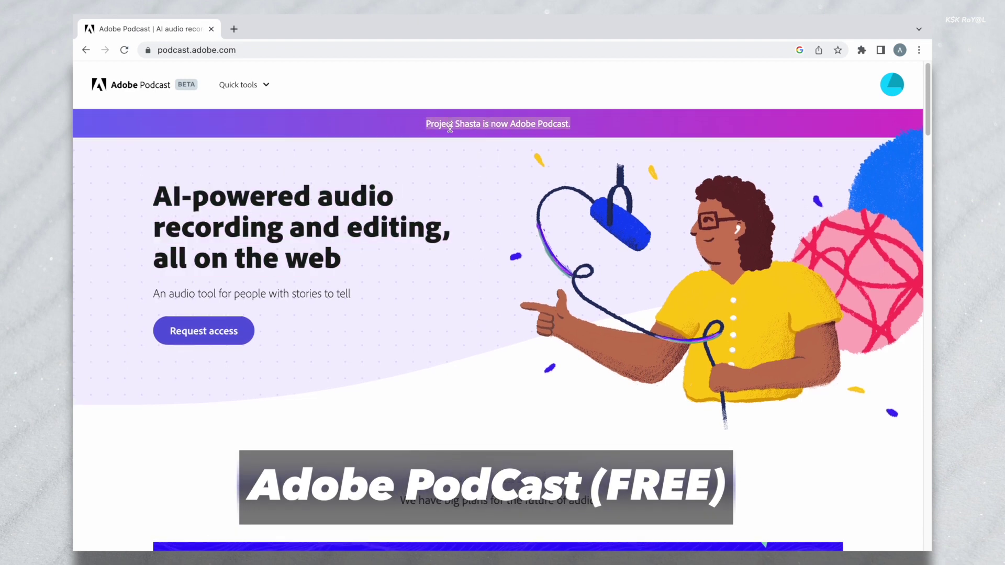
left_click(258, 85)
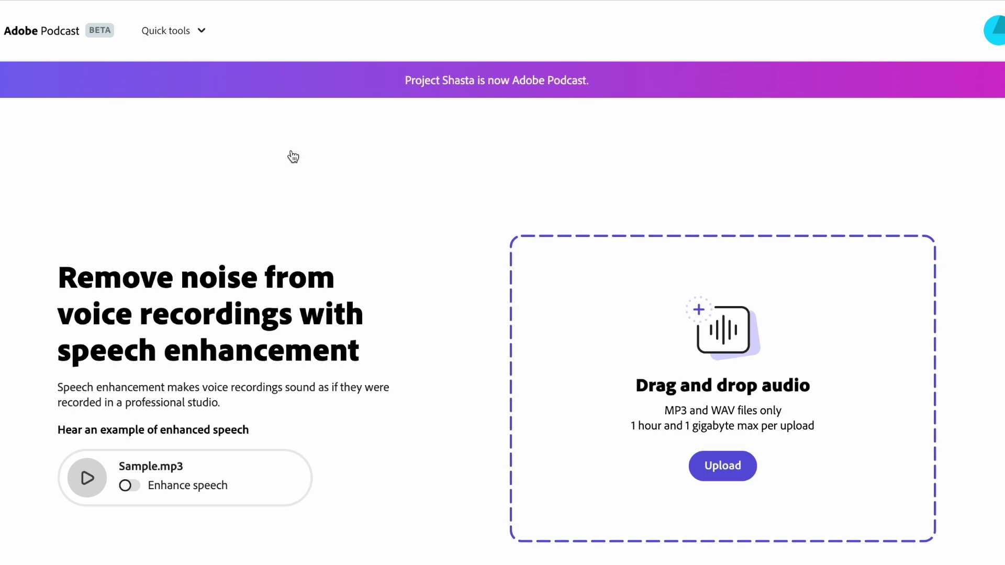
scroll(363, 386, "down", 3)
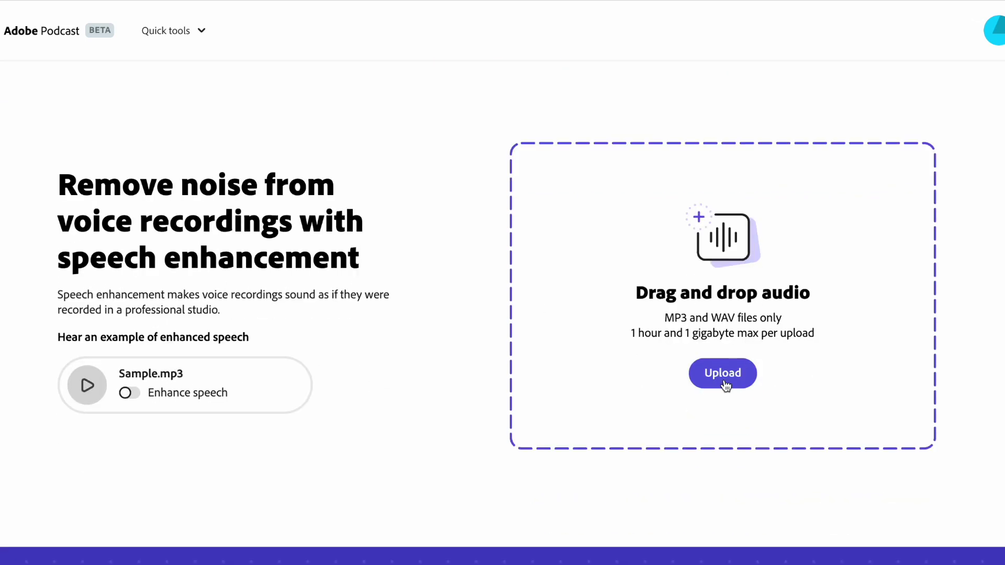
Upload Before Clip Test.m4a to Enhance speech, then toggle enhancement off and back on.
left_click(722, 373)
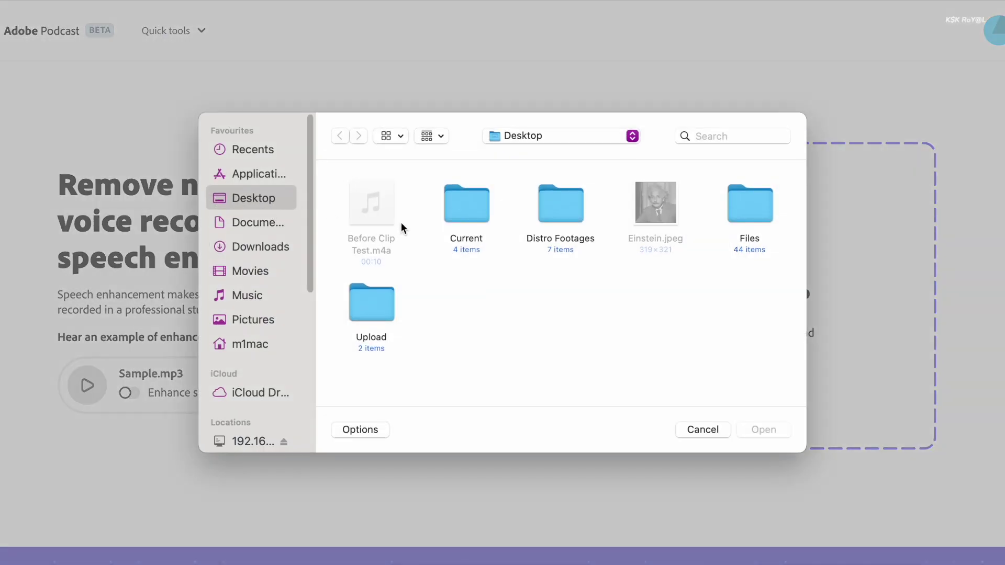
left_click(373, 207)
left_click(763, 430)
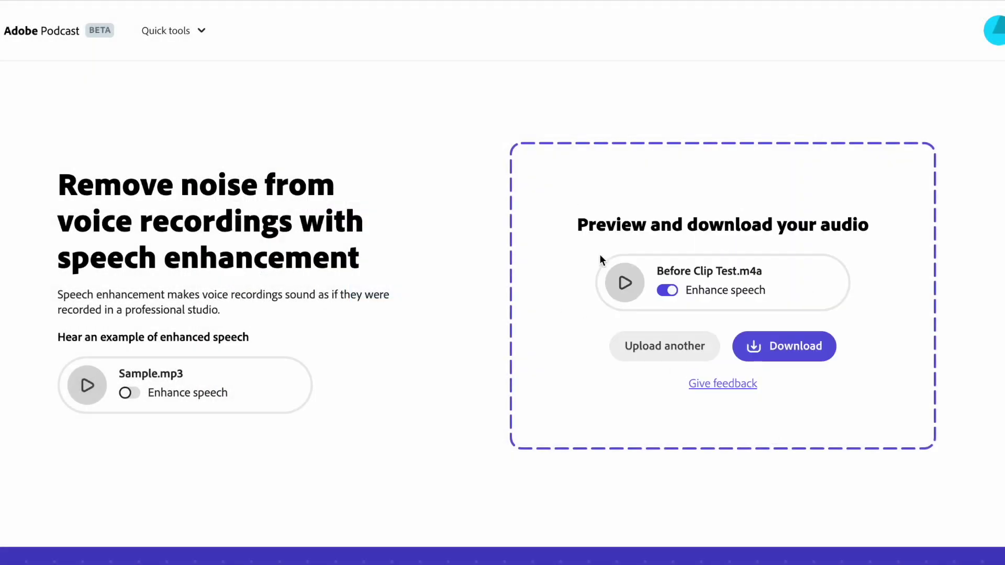
left_click(670, 293)
left_click(668, 291)
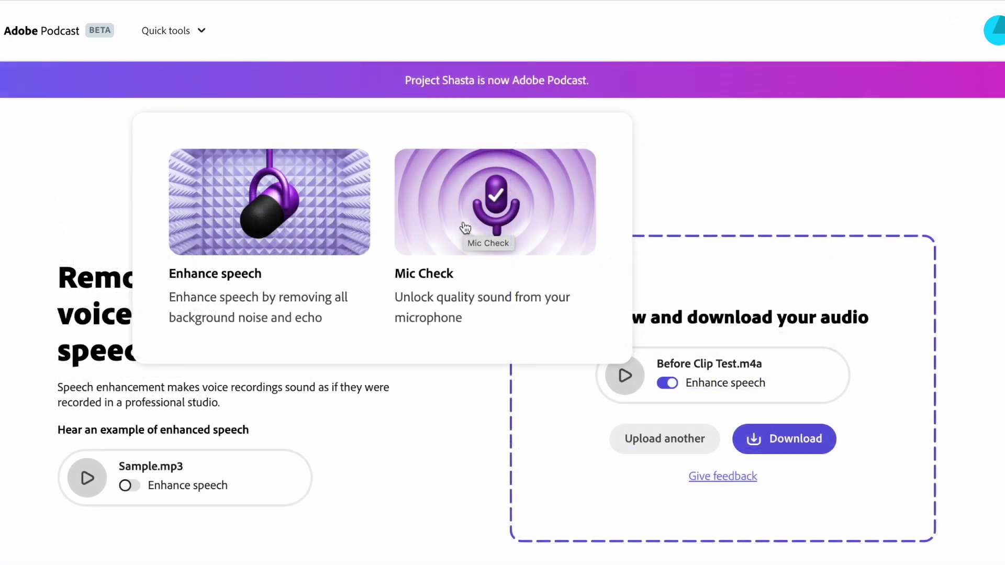
Run a Mic Check recording test, getting 'Come closer' feedback on distance, gain, noise and echo.
left_click(465, 228)
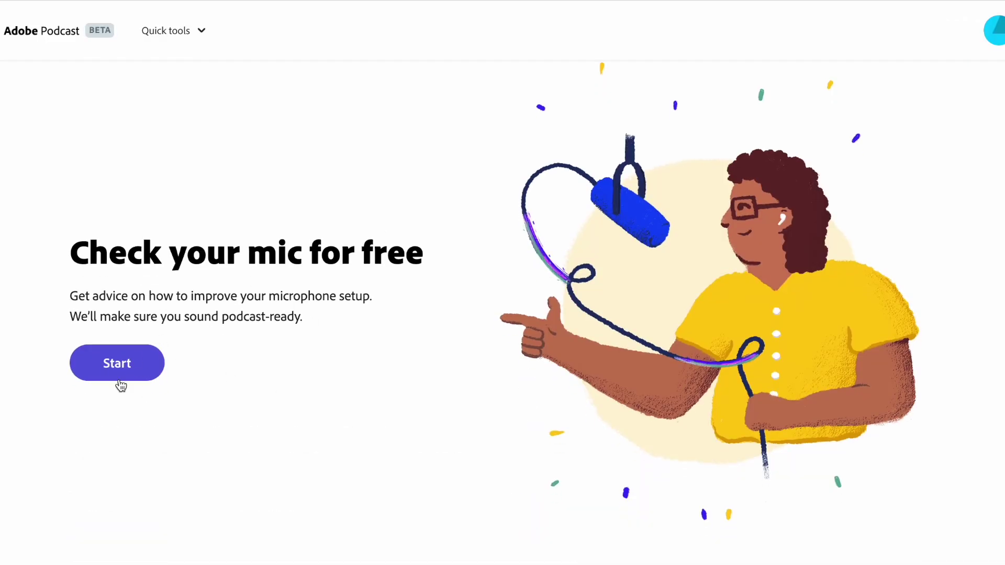
left_click(117, 367)
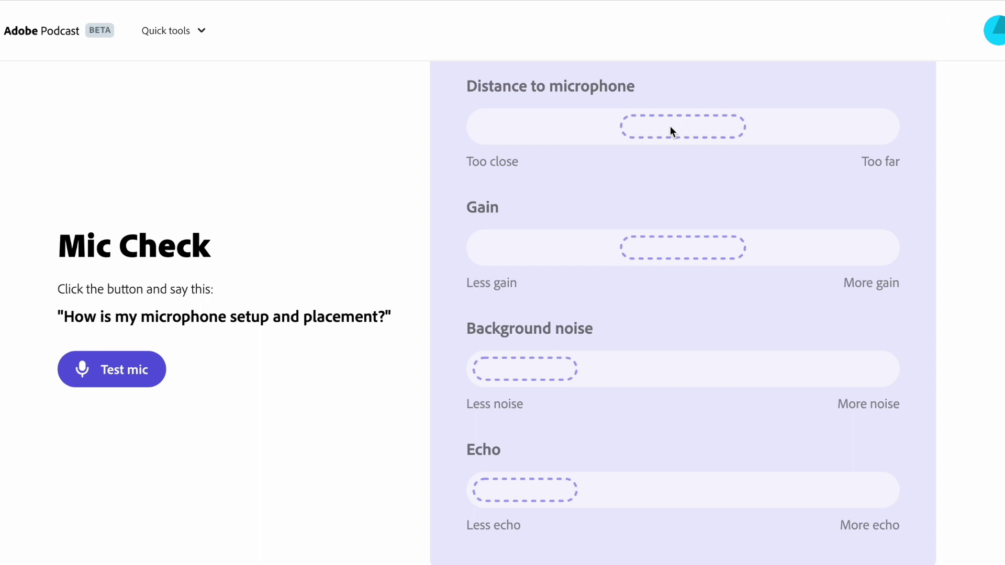
left_click(142, 387)
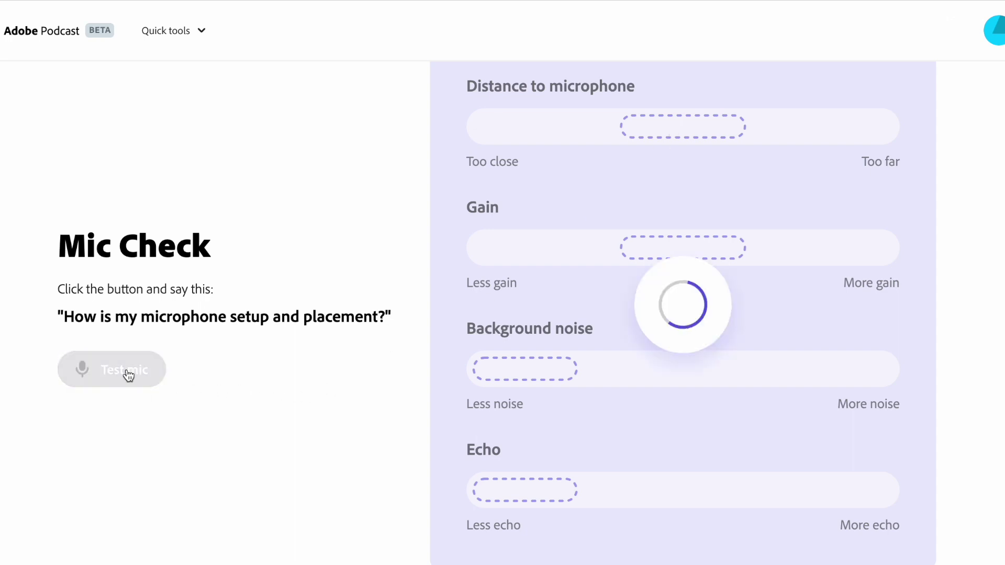
left_click(134, 381)
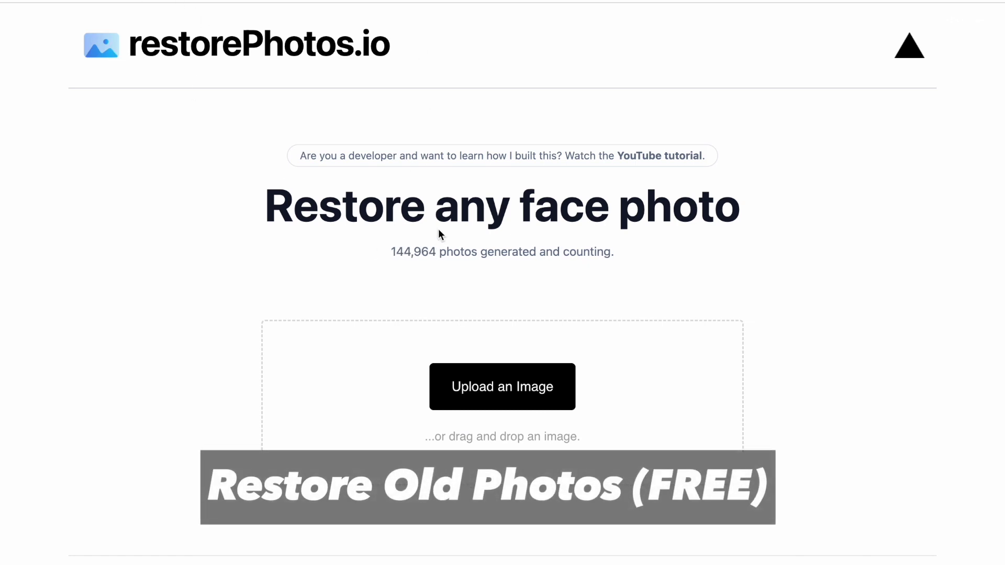
Highlight the heading and counter, then upload Einstein.jpeg for restoration.
triple_click(500, 211)
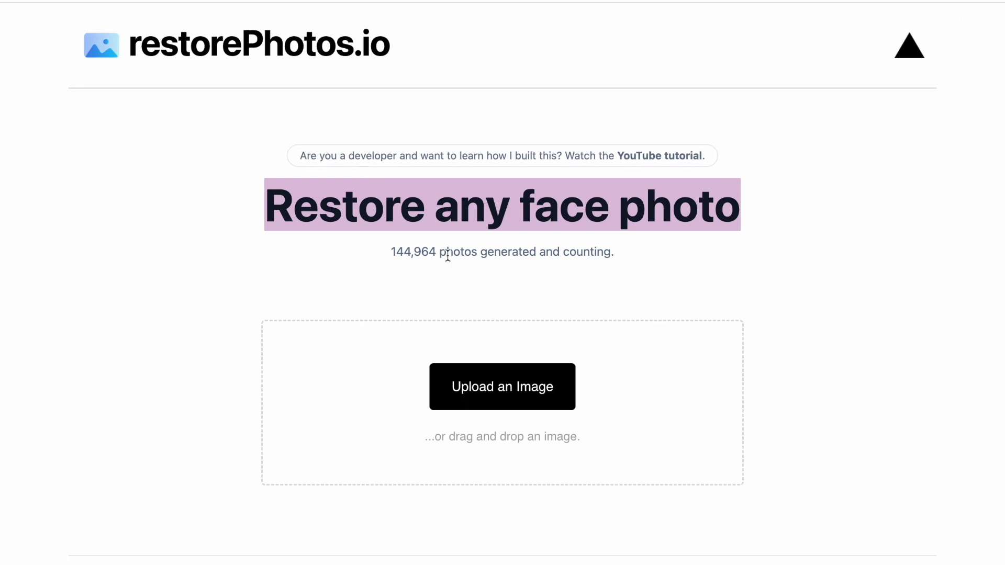
left_click_drag(446, 252, 615, 253)
left_click(526, 386)
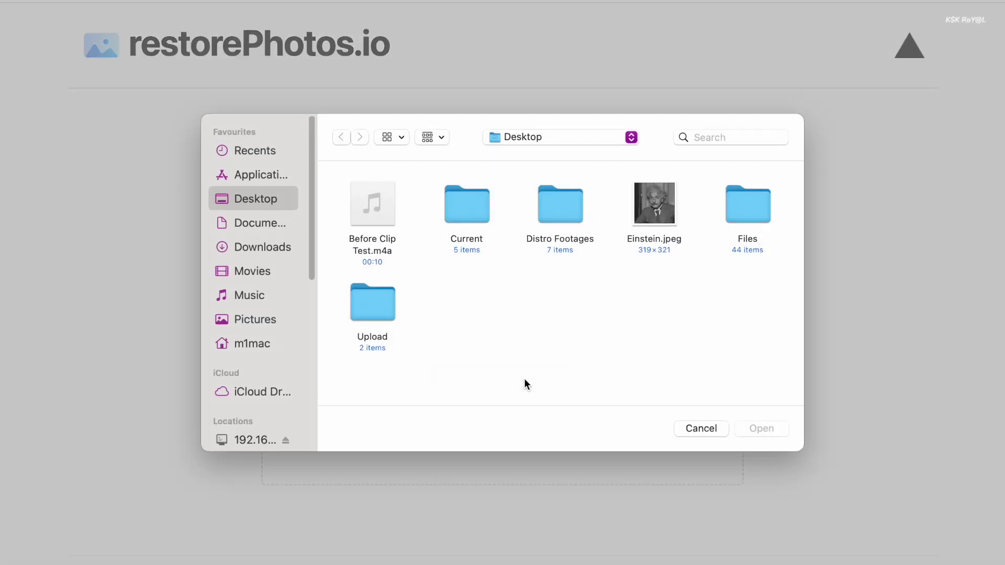
left_click(660, 240)
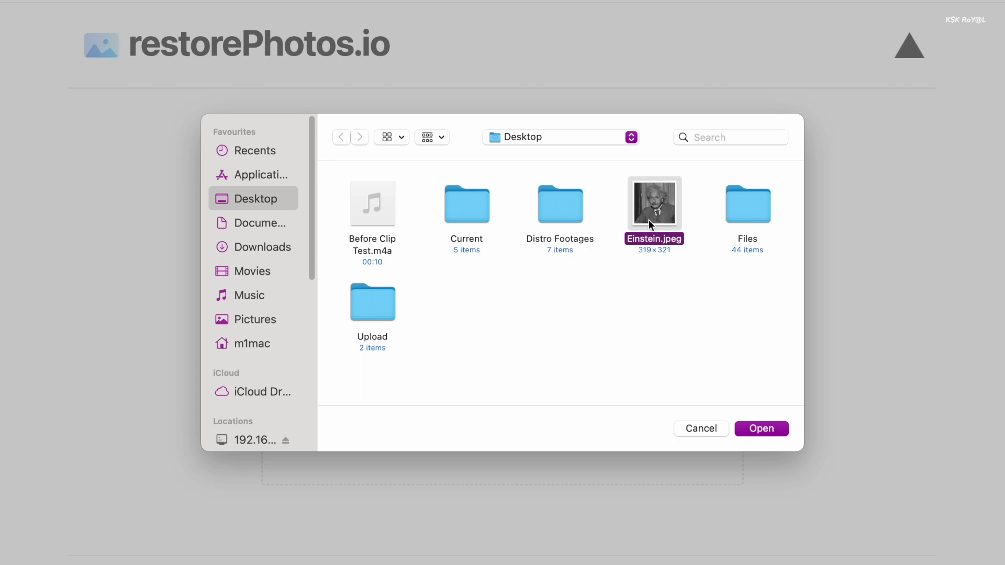
key("space")
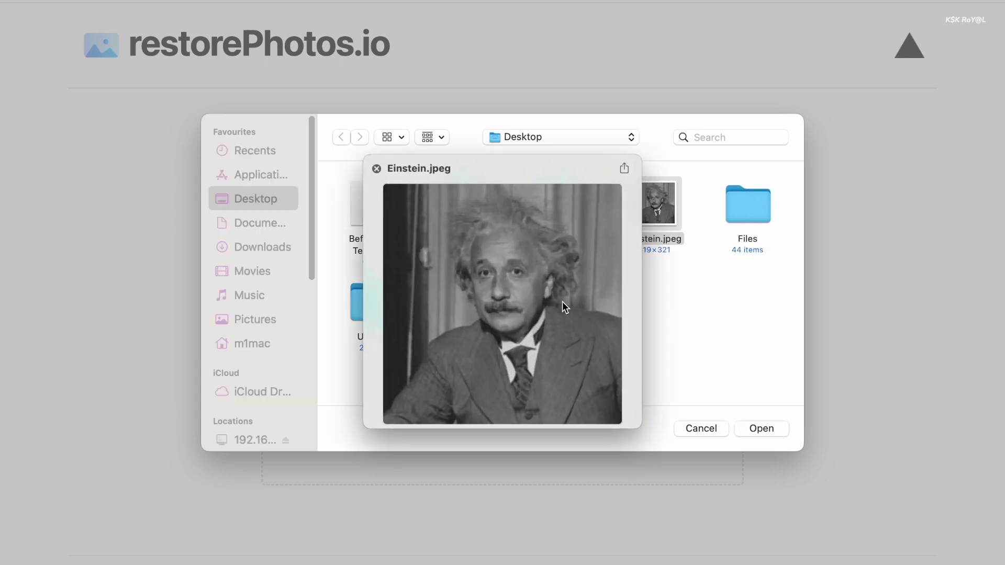
key("space")
left_click(760, 427)
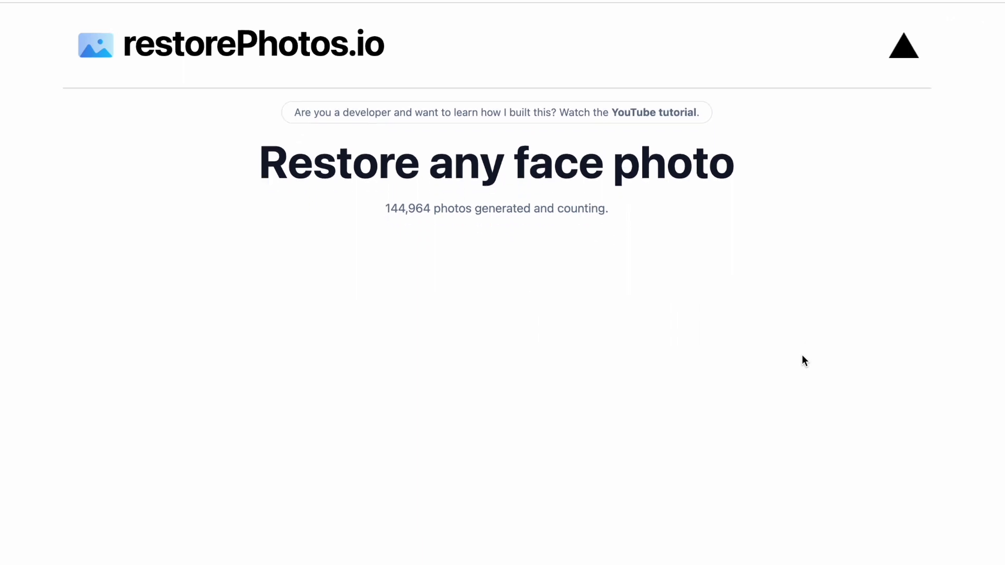
Scroll through the restored portrait to compare it with the original.
scroll(803, 356, "down", 5)
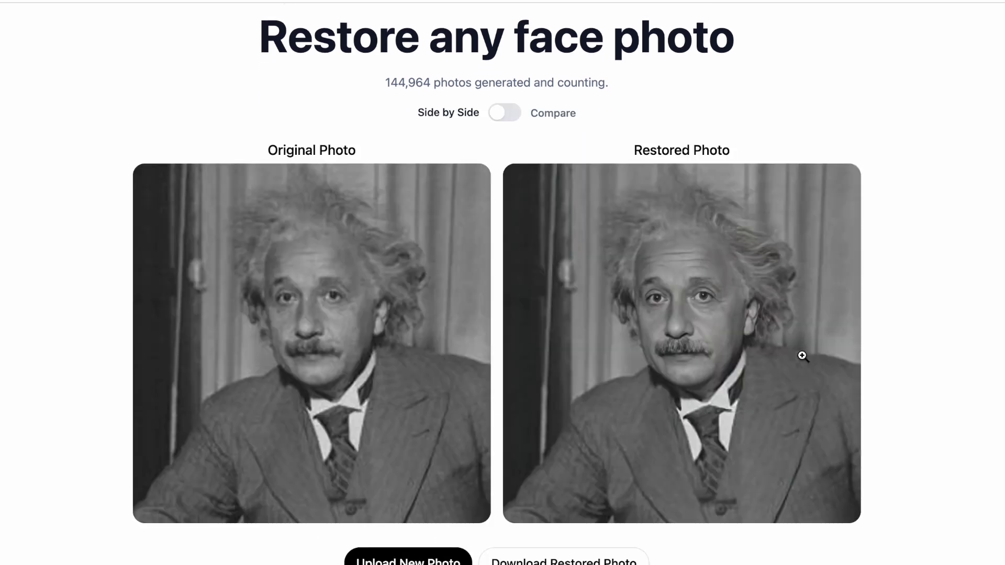
scroll(538, 292, "up", 5)
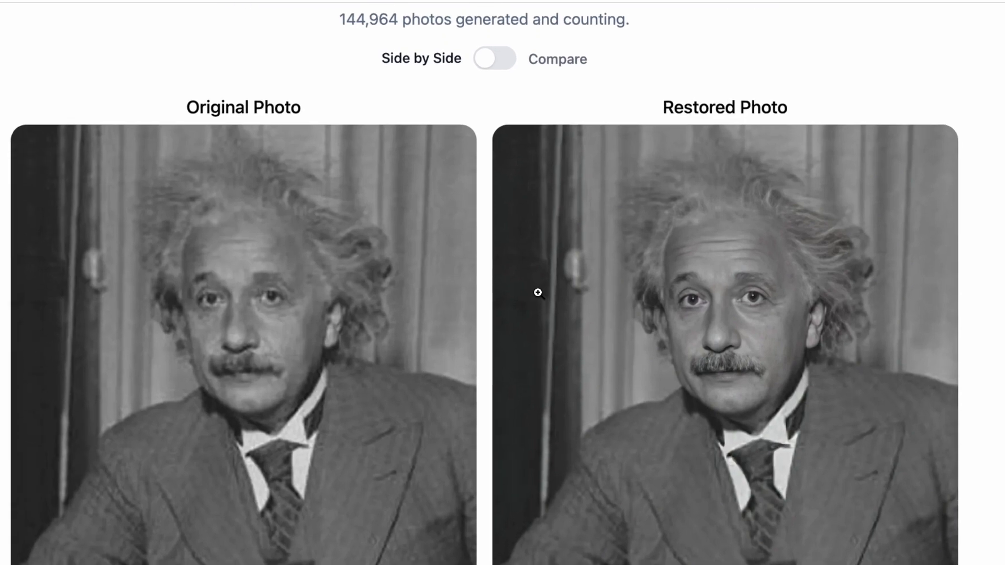
scroll(537, 293, "up", 1)
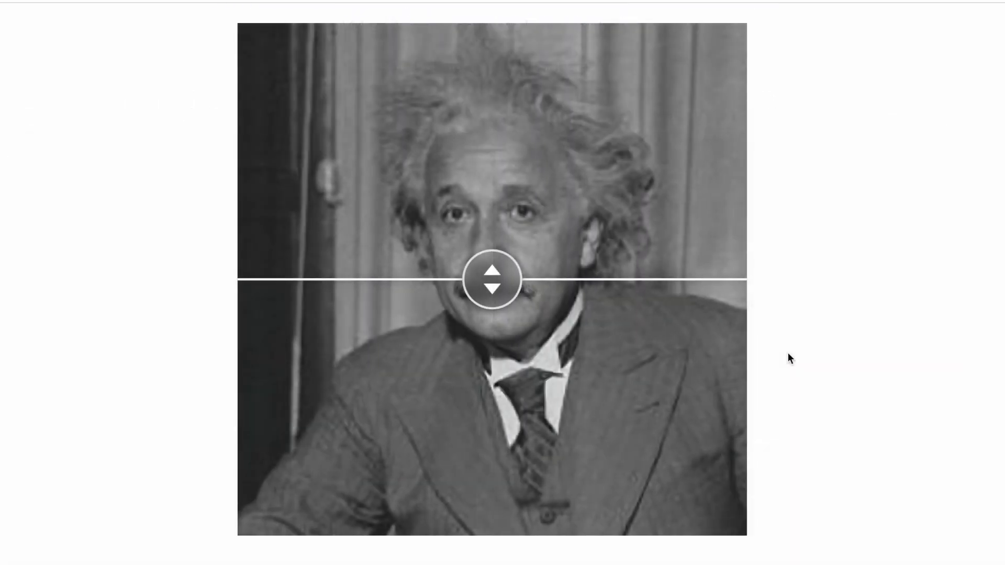
scroll(788, 353, "down", 1)
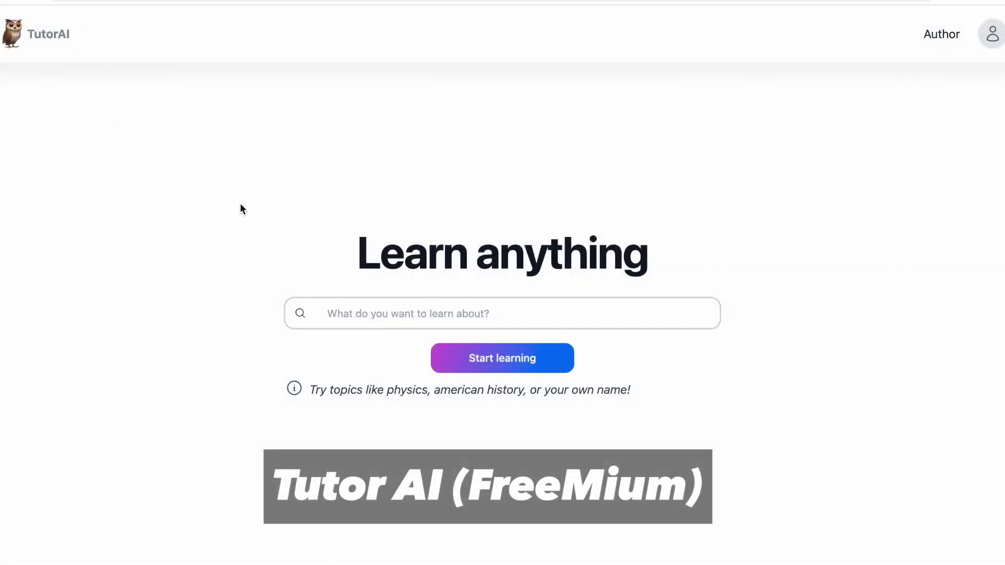
Highlight the Learn anything page text and generate learning modules for 'Sales Force'.
triple_click(477, 268)
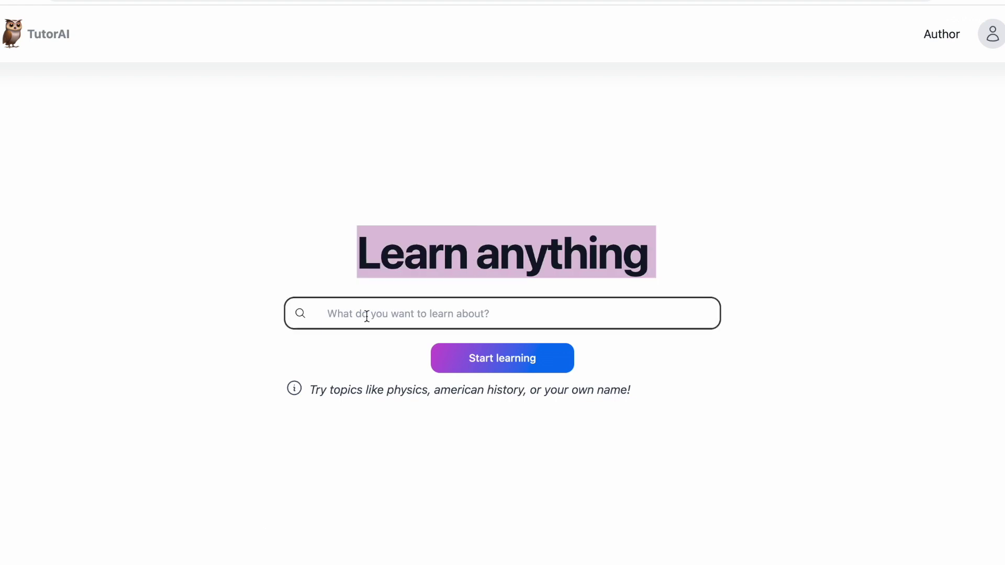
triple_click(410, 390)
double_click(487, 392)
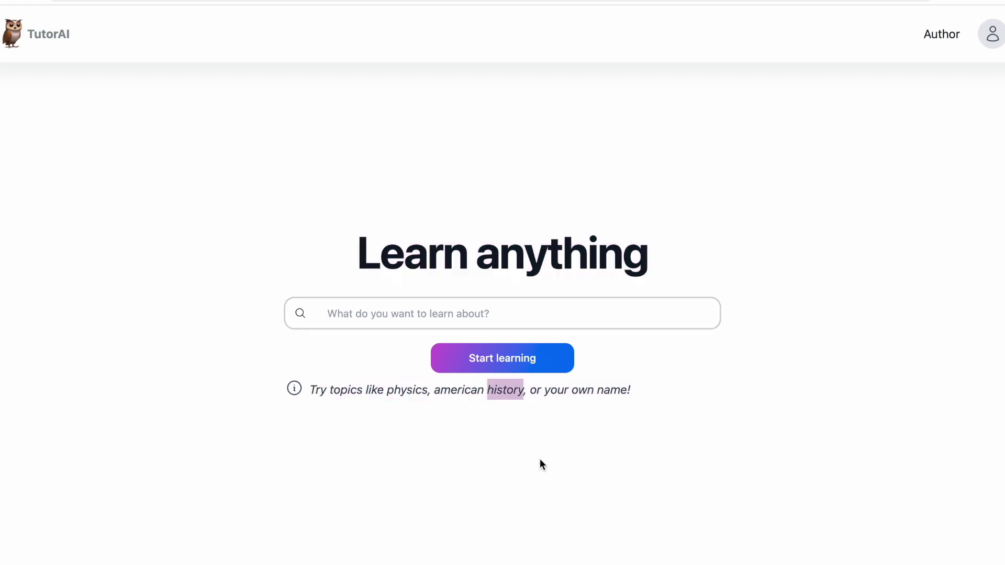
left_click(413, 312)
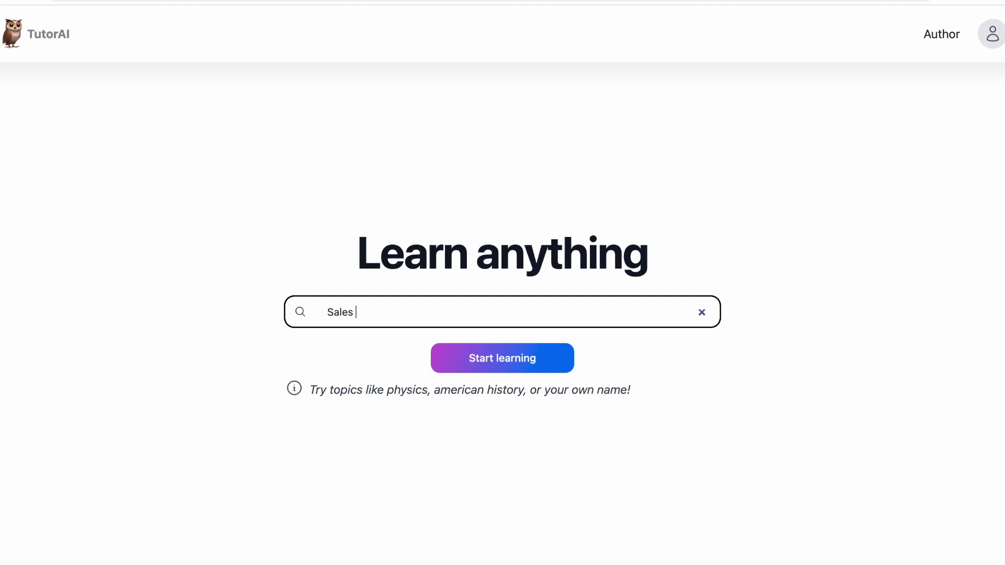
left_click(474, 361)
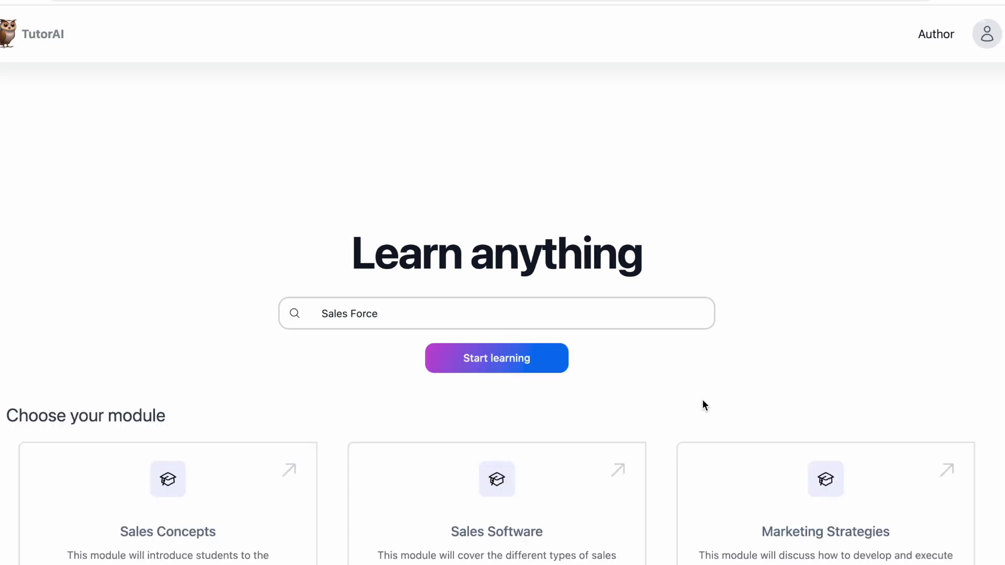
Open the Sales Concepts module and highlight passages in its lesson.
scroll(703, 400, "down", 4)
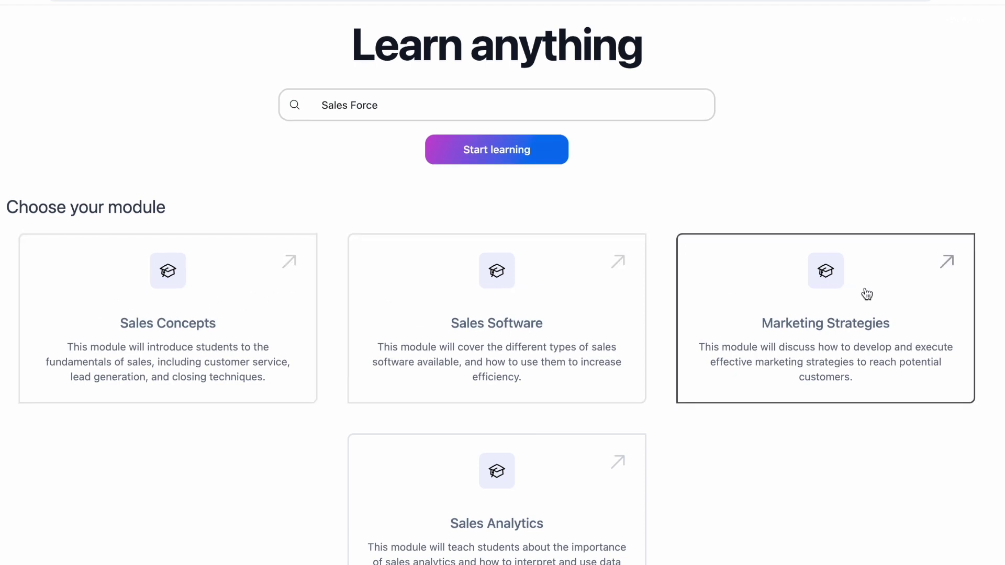
left_click(189, 282)
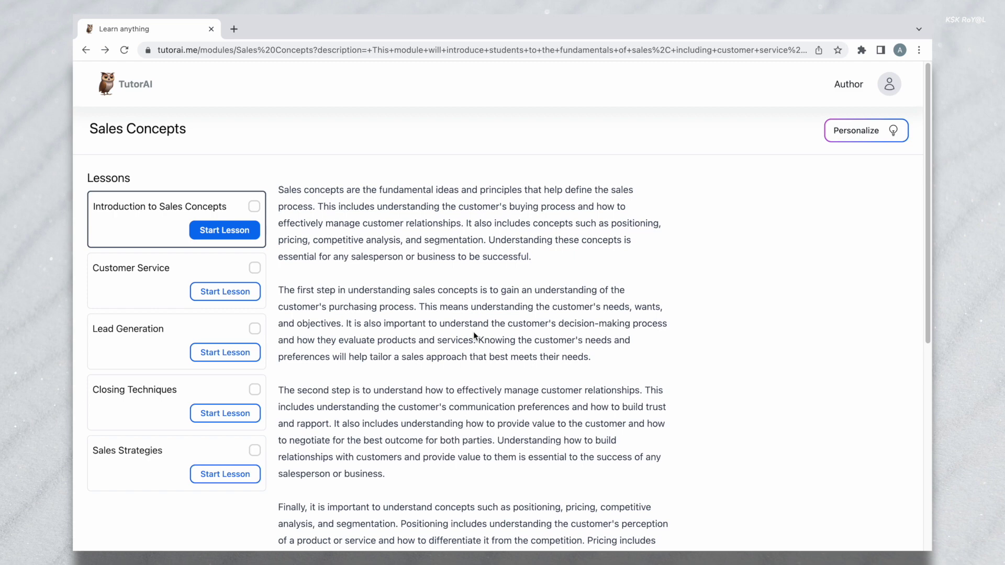
double_click(463, 335)
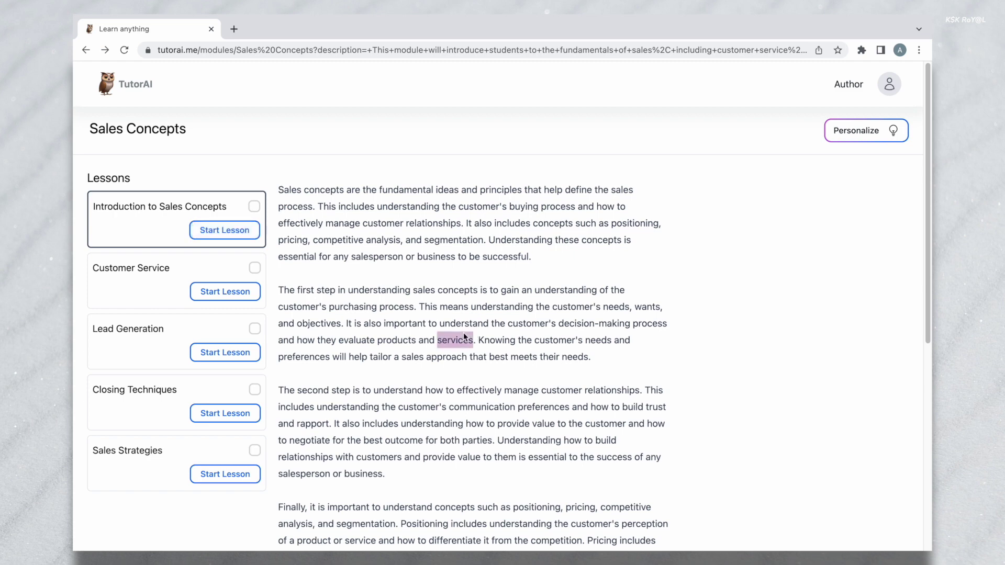
triple_click(437, 311)
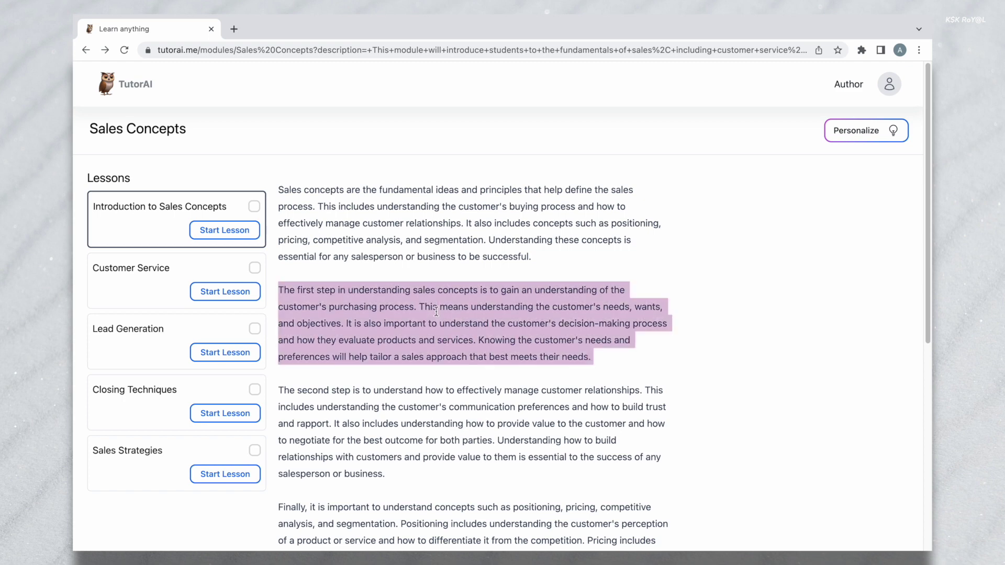
Generate the lesson quiz and answer D, All of the above, graded Correct.
scroll(437, 311, "down", 7)
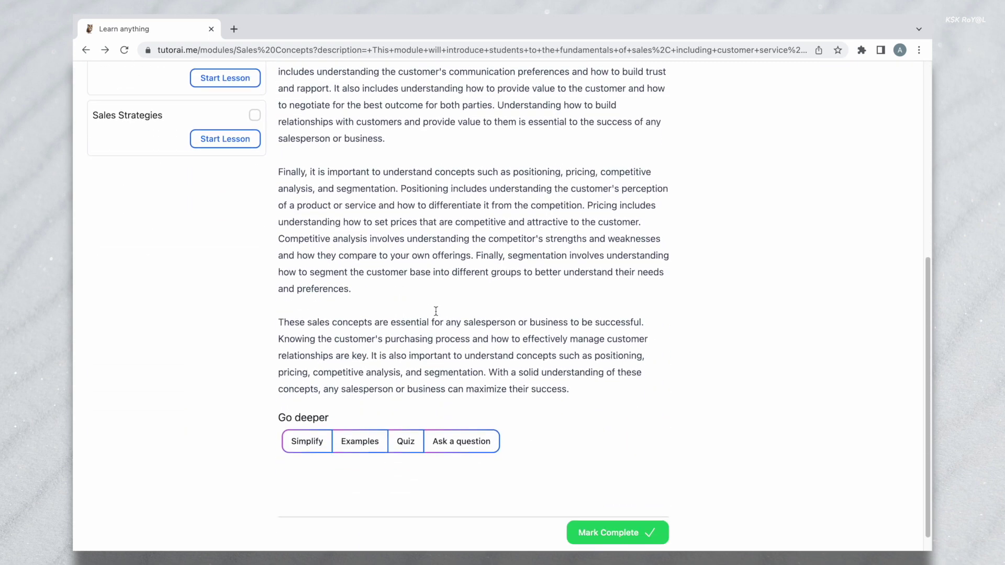
left_click(320, 425)
left_click(406, 422)
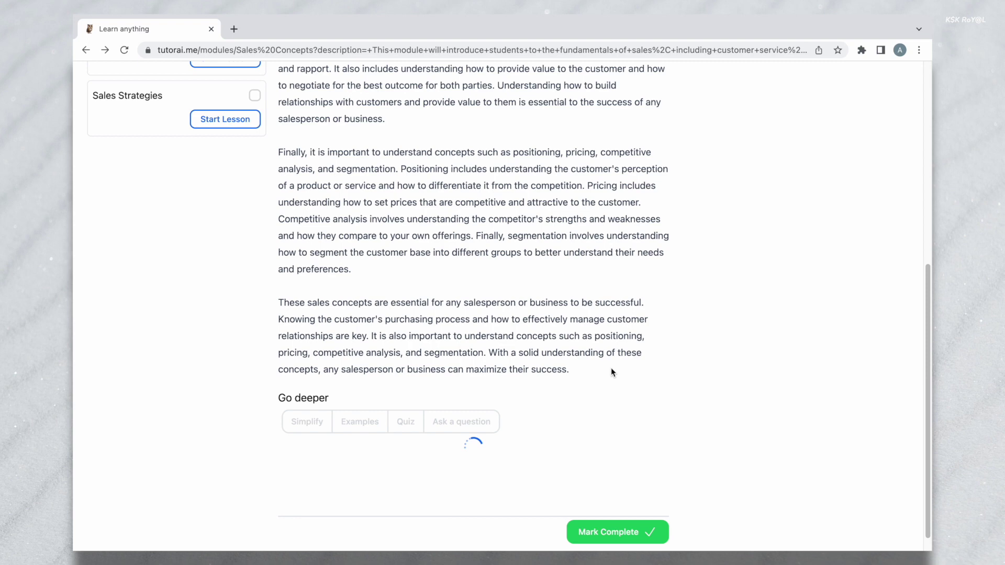
scroll(611, 367, "down", 4)
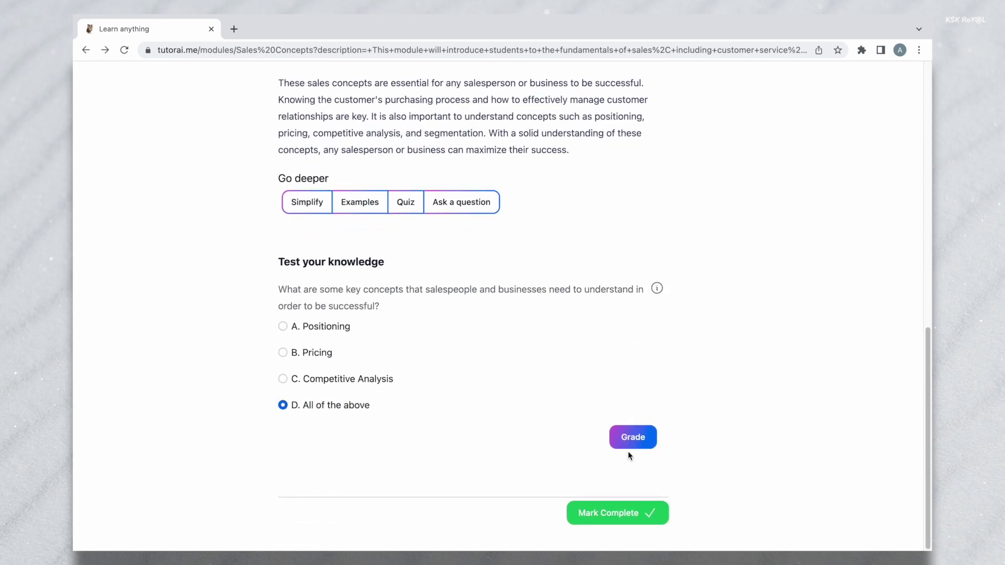
left_click(633, 444)
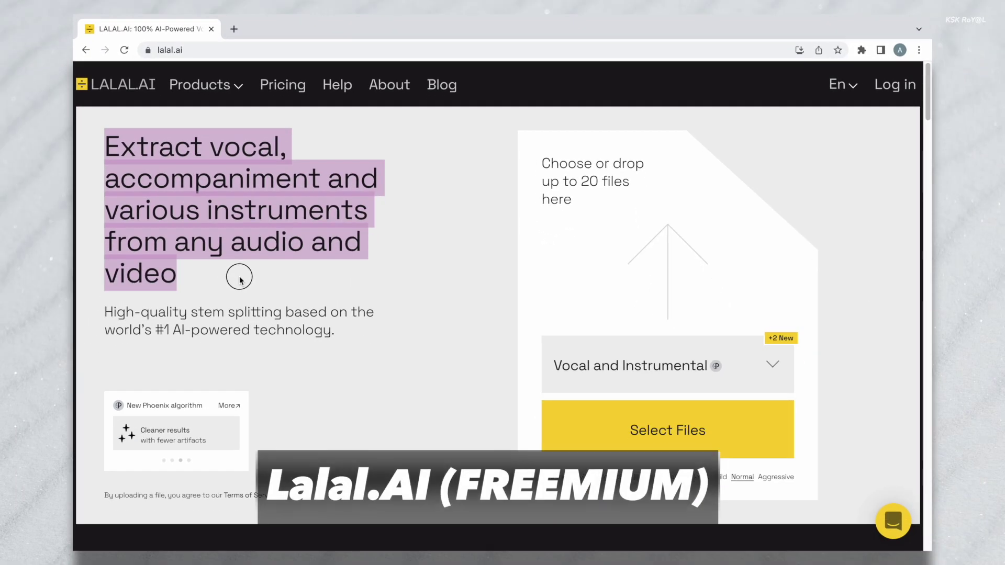
Highlight the stem-splitting subtitle and view the available stem separation types.
triple_click(228, 301)
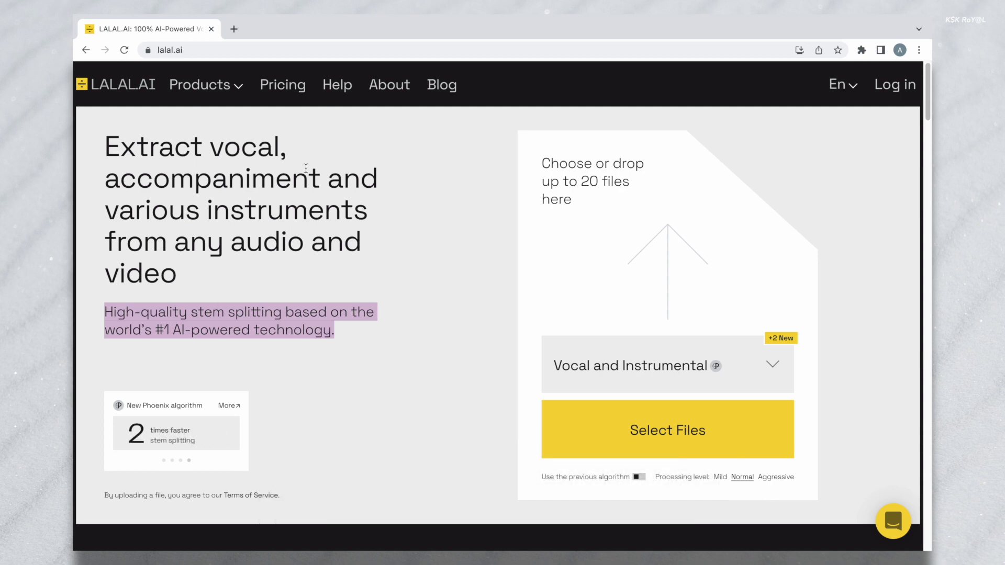
scroll(781, 362, "down", 1)
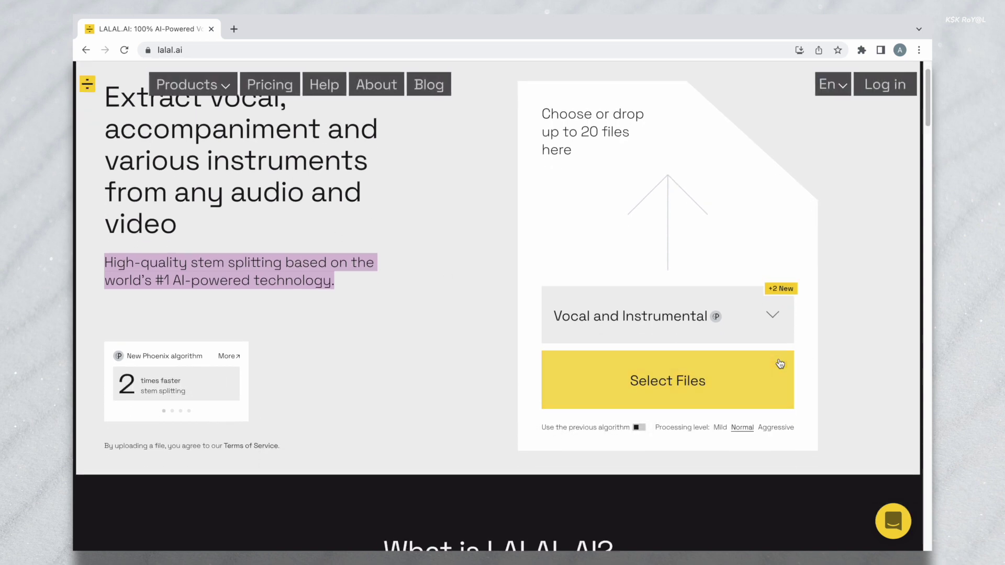
left_click(776, 315)
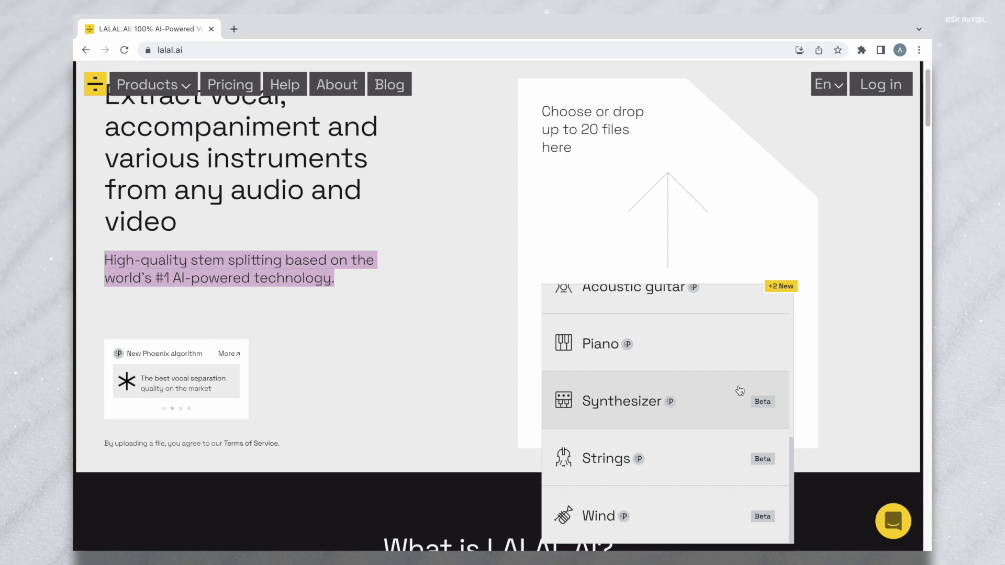
scroll(736, 391, "up", 3)
scroll(740, 390, "up", 3)
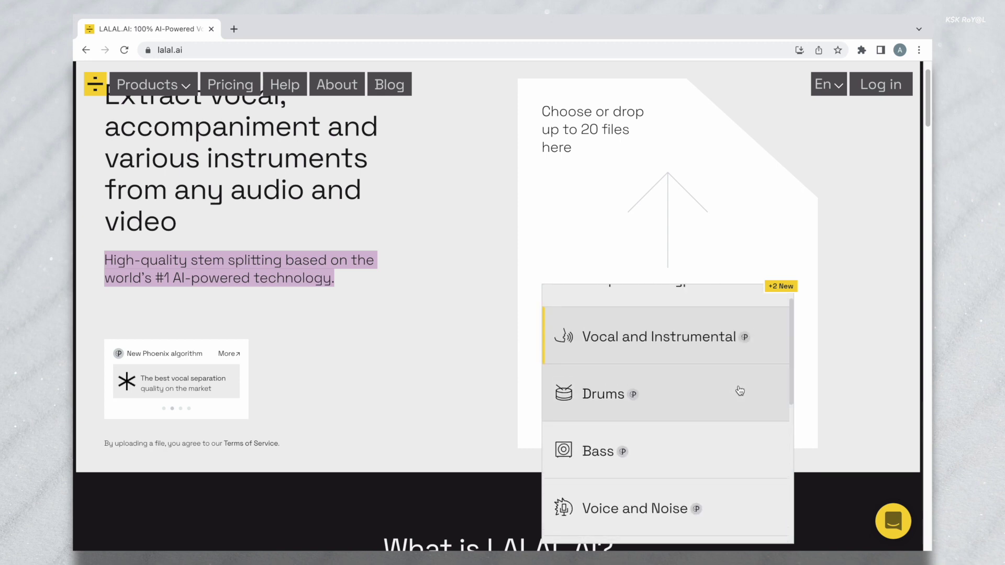
scroll(740, 390, "down", 1)
scroll(740, 391, "down", 3)
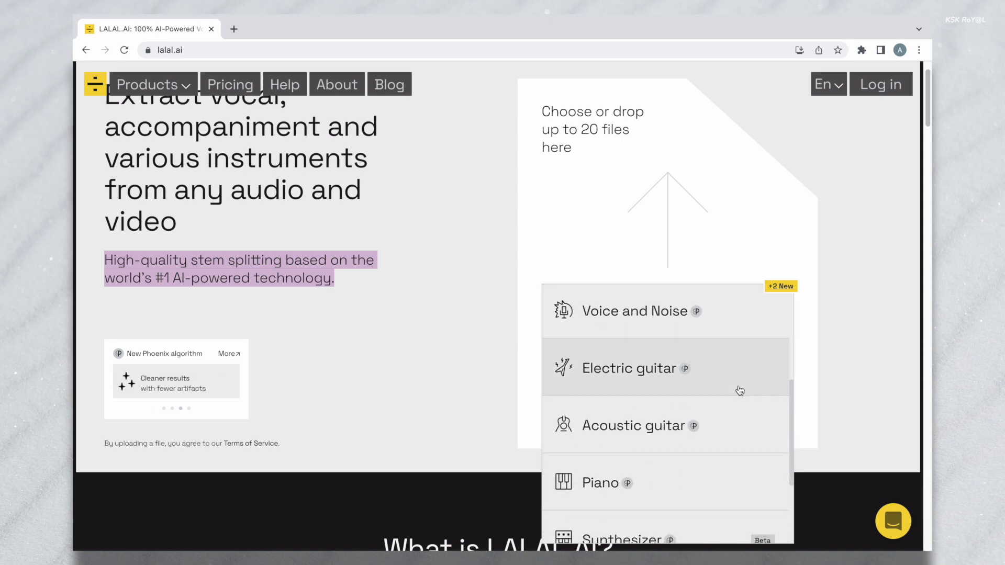
Upload the Desktop MP3 track and get its Vocal and Instrumental preview stems.
left_click(662, 448)
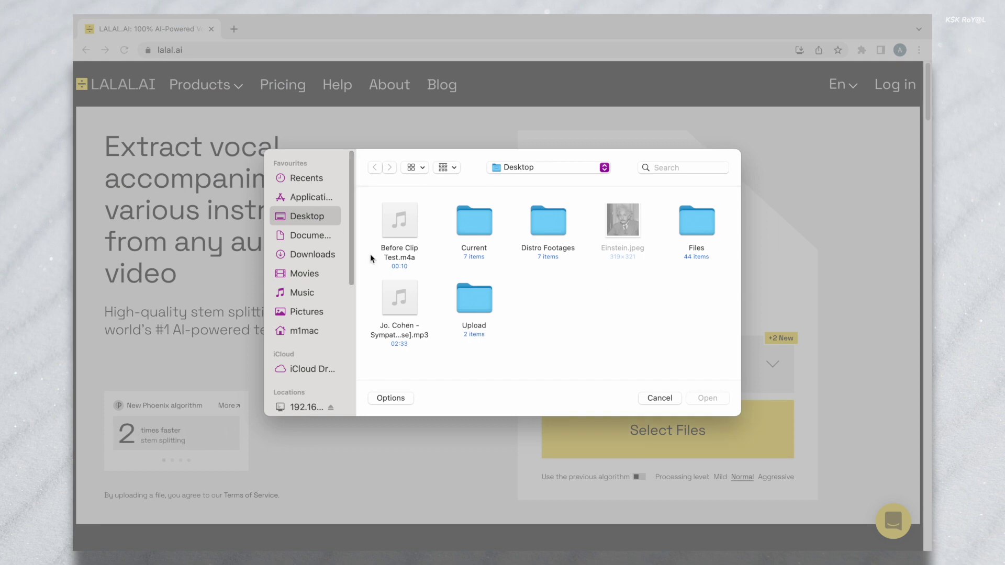
left_click(411, 313)
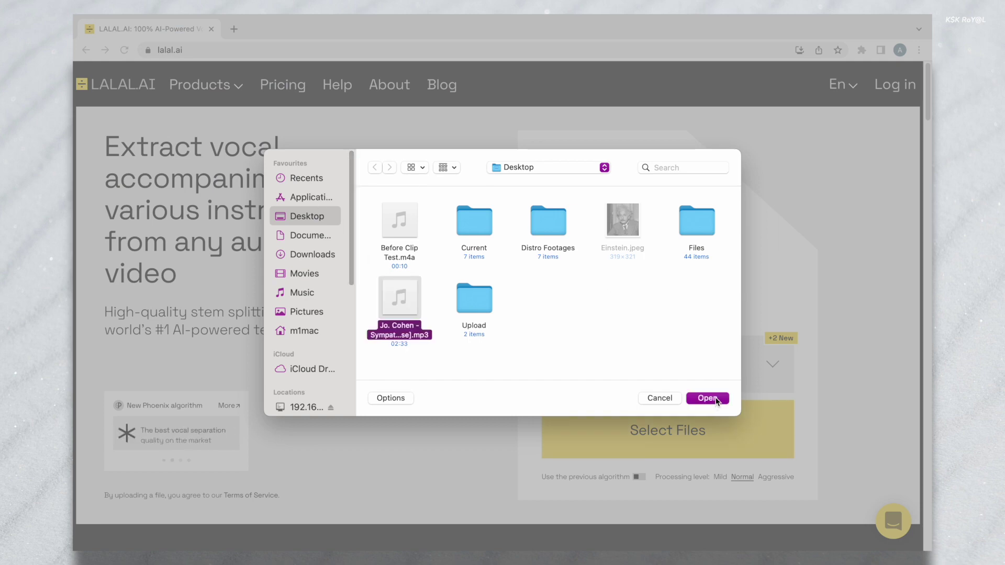
left_click(708, 398)
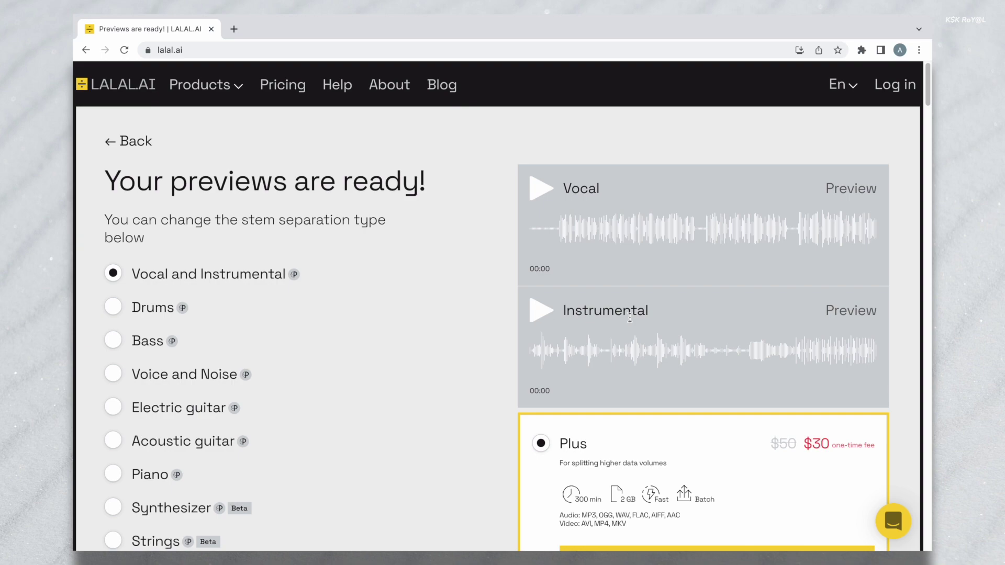
scroll(630, 318, "down", 1)
scroll(630, 318, "up", 1)
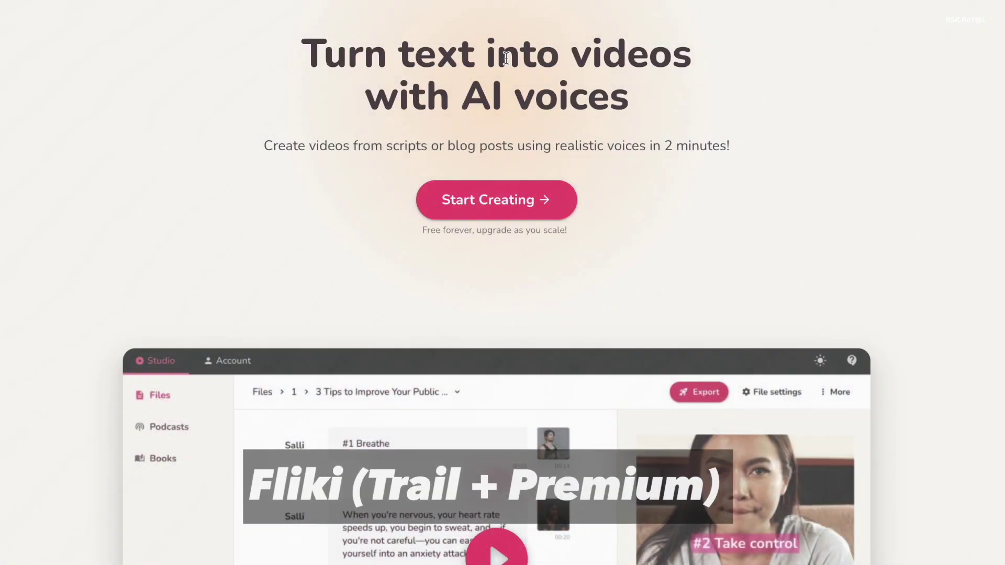
Enter the Fliki Studio and create a new Video file named SimpleVideo.
triple_click(506, 58)
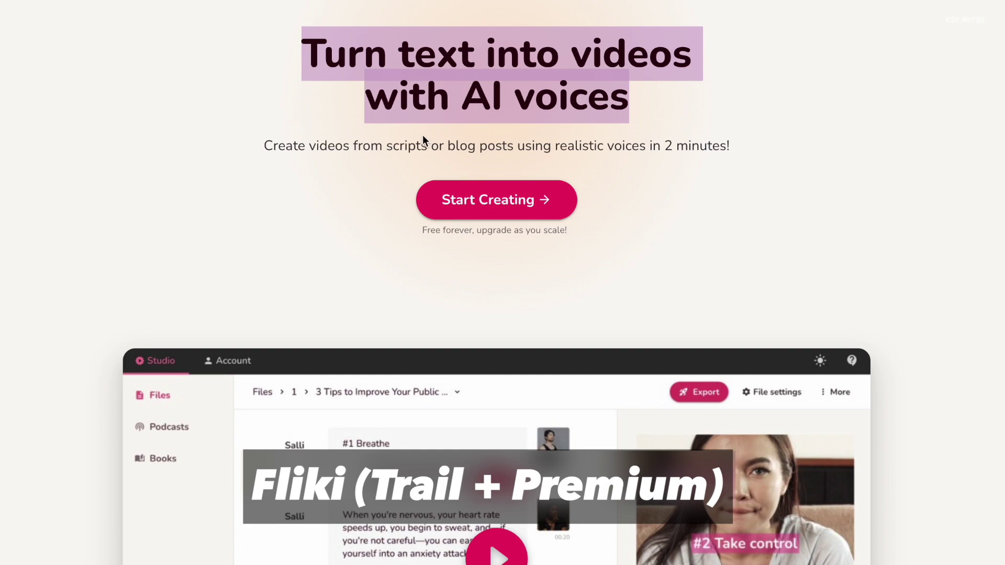
scroll(501, 37, "down", 3)
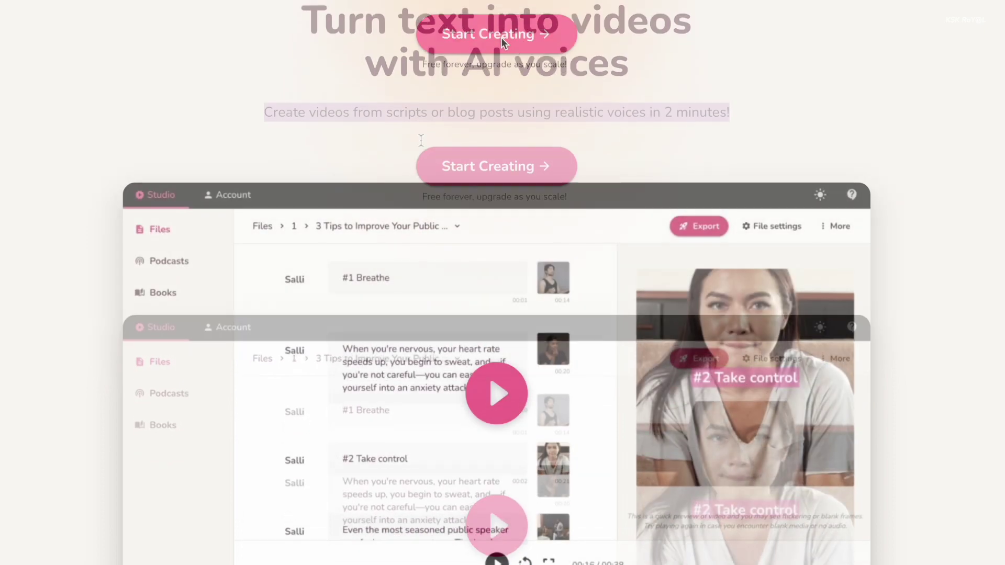
left_click(501, 37)
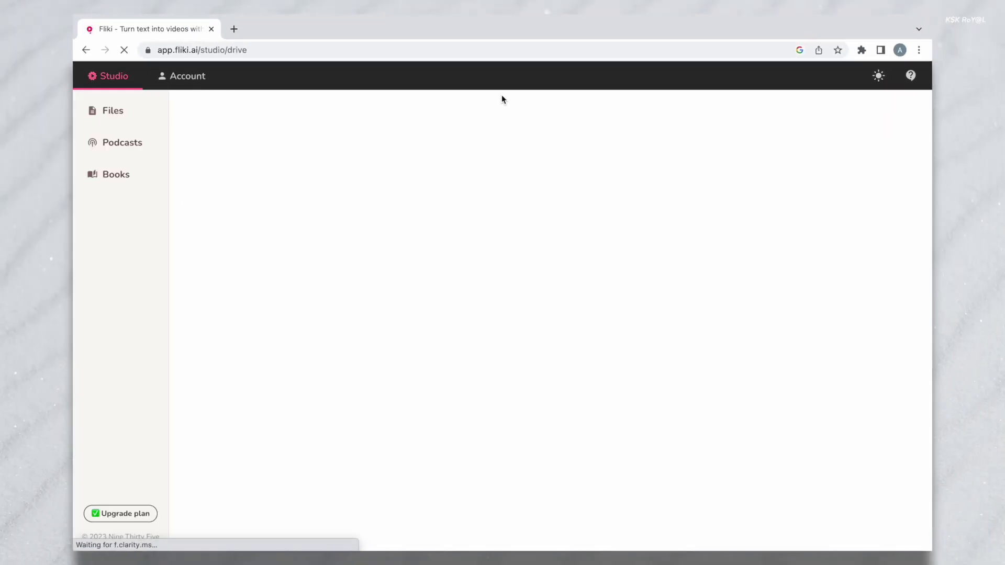
left_click(769, 108)
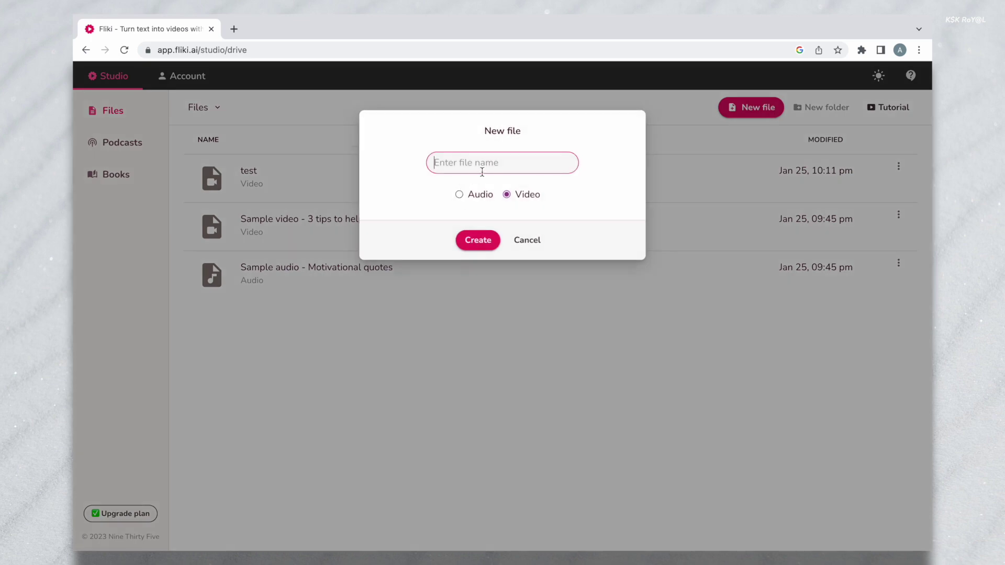
type("SimpleVideo")
key("Return")
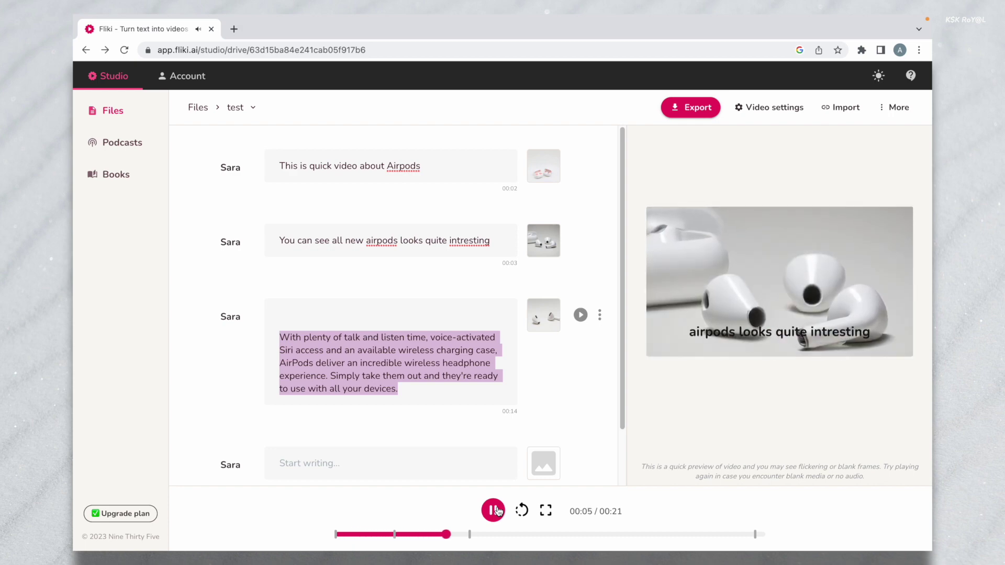
Pause the Fliki preview and browse the stock library for the second scene's new visual.
left_click(497, 511)
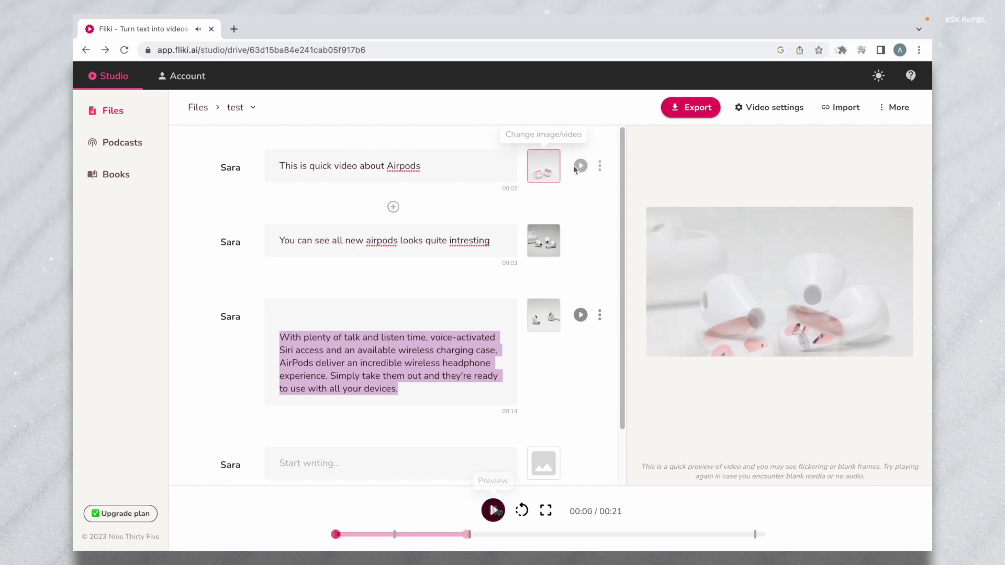
left_click(557, 247)
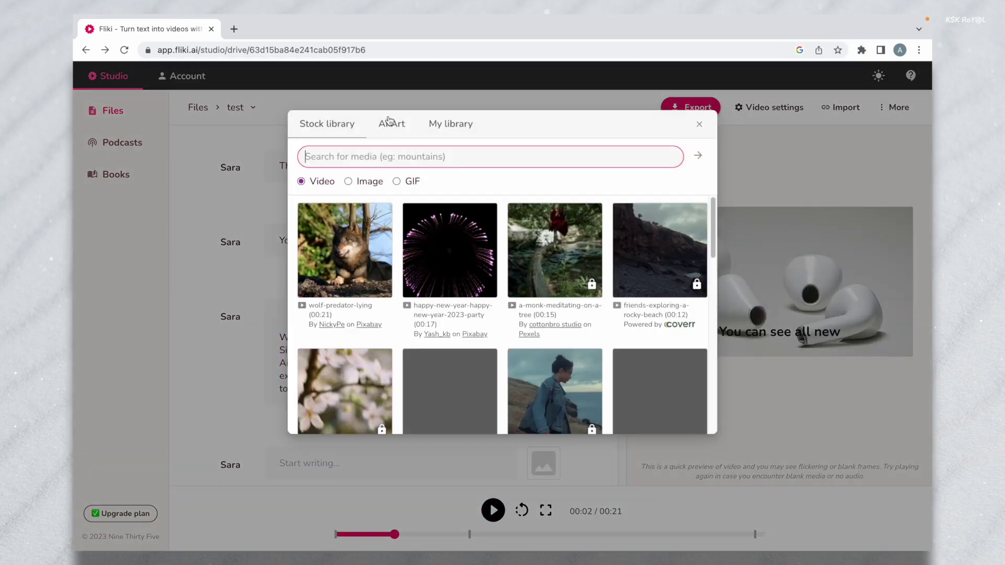
scroll(431, 401, "down", 2)
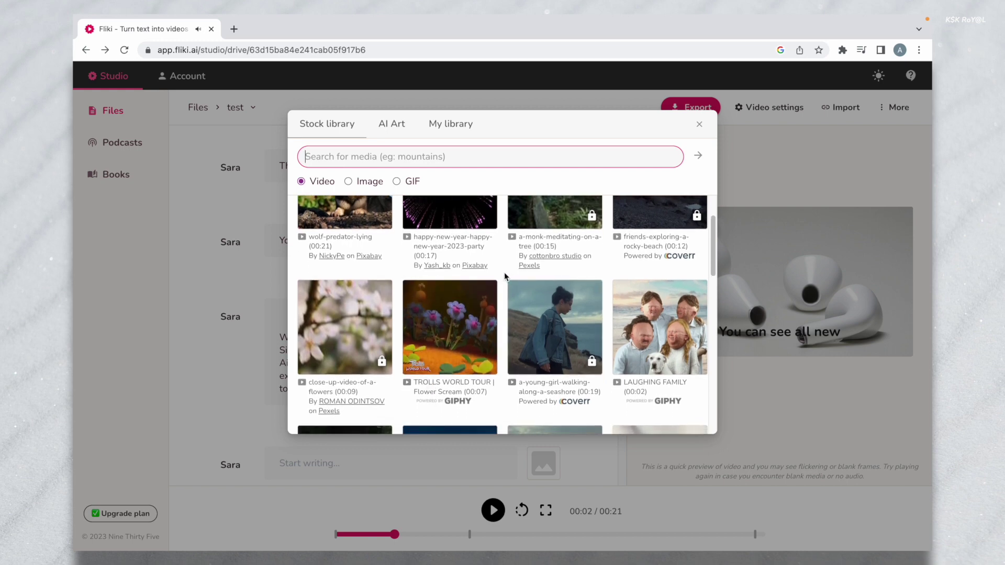
scroll(505, 276, "down", 2)
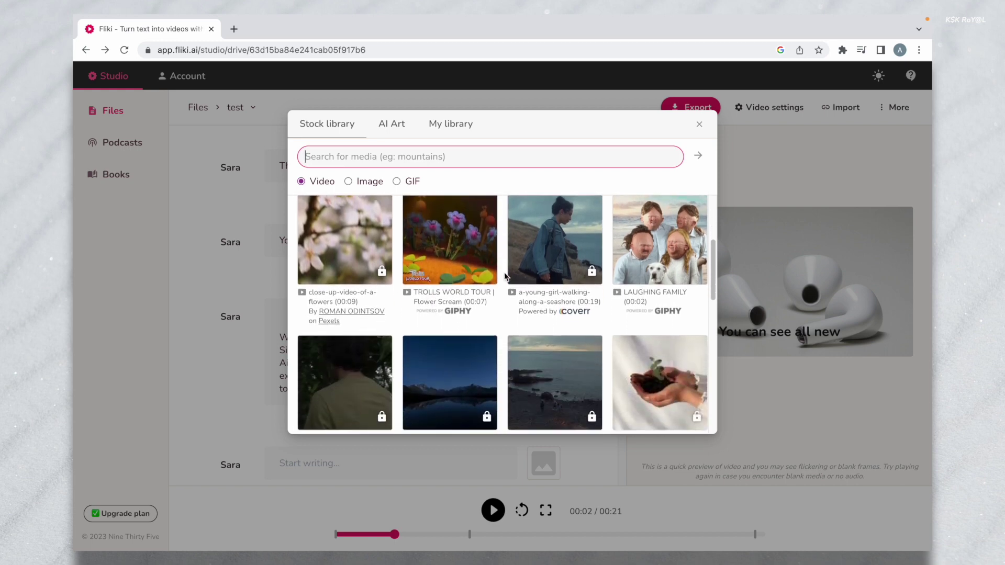
scroll(505, 277, "down", 5)
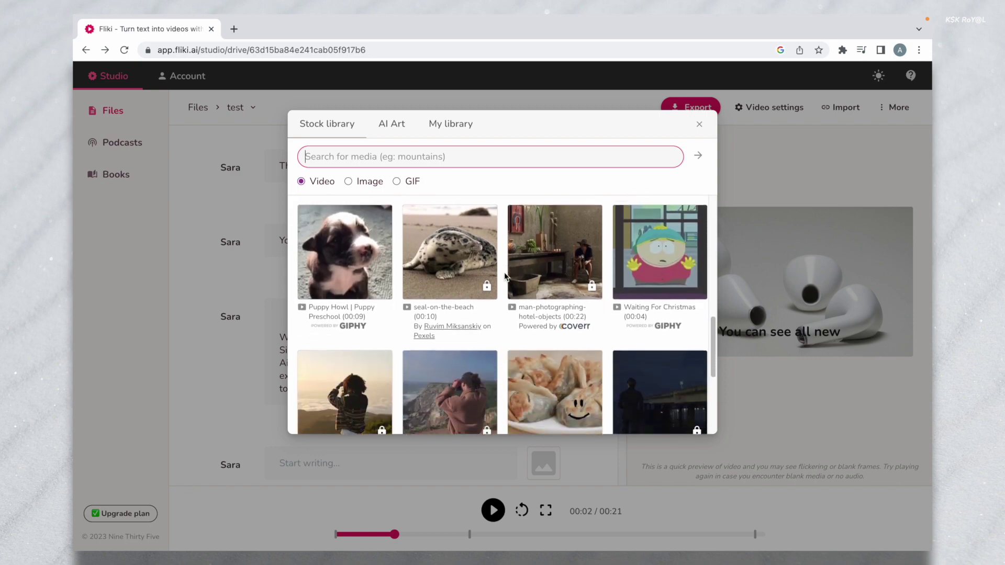
scroll(504, 272, "up", 5)
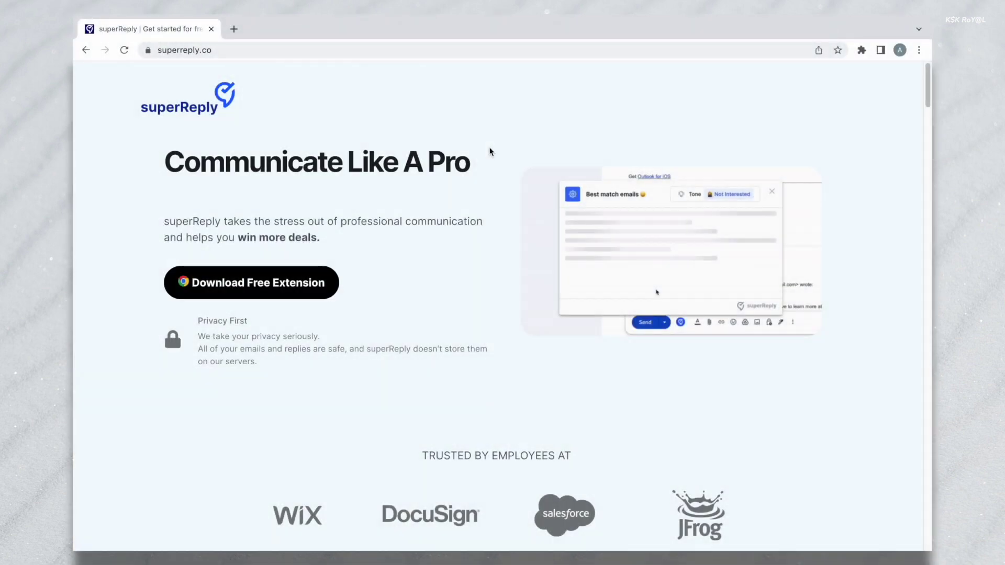
Highlight text on superreply.co, then get the free superReply extension from the Chrome Web Store.
left_click(172, 50)
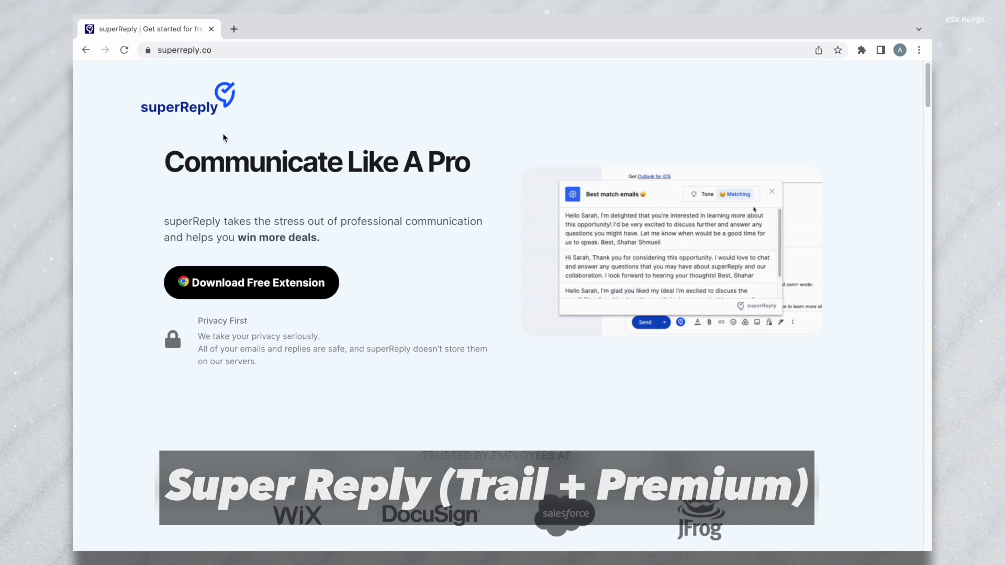
triple_click(247, 162)
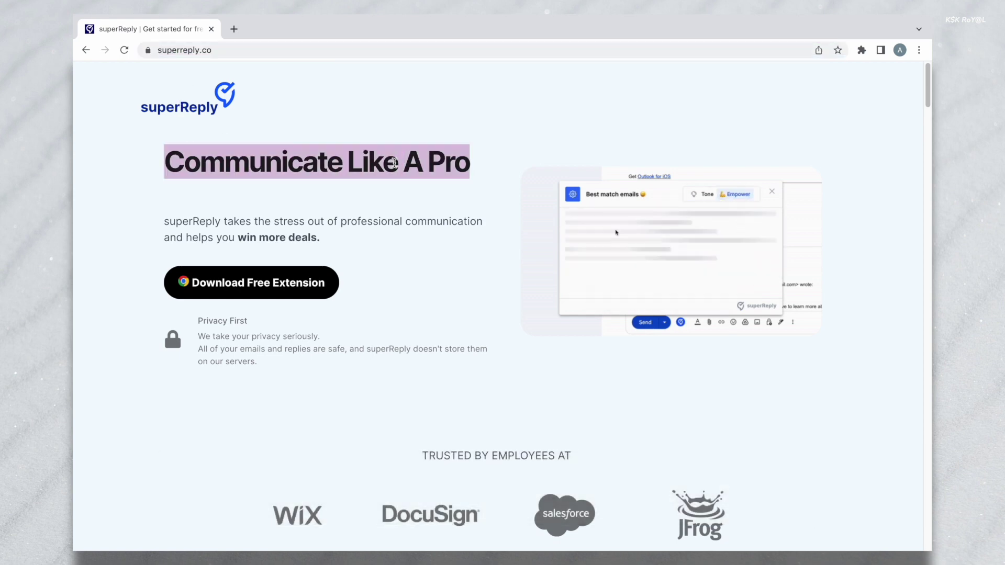
double_click(302, 238)
left_click(267, 282)
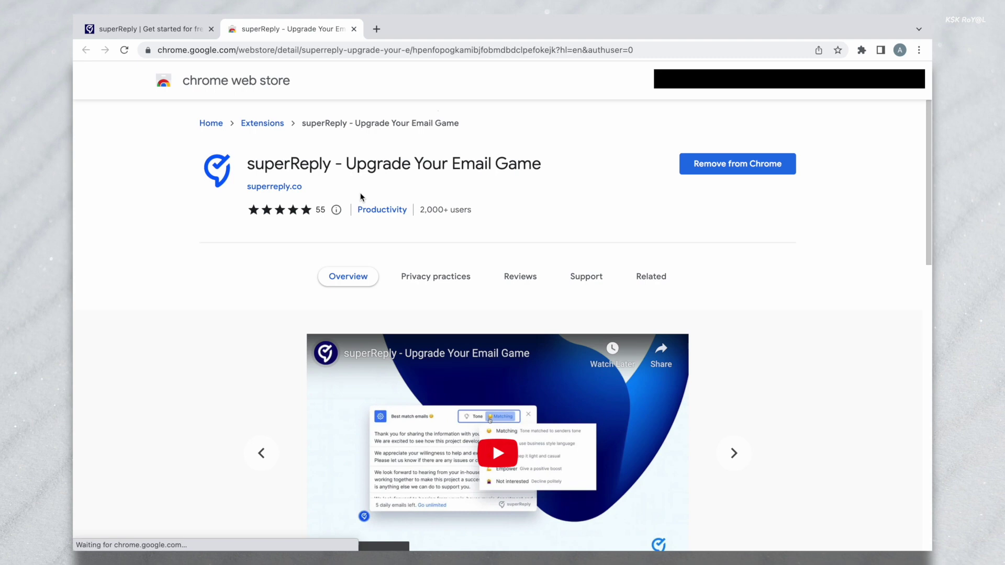
scroll(360, 193, "down", 1)
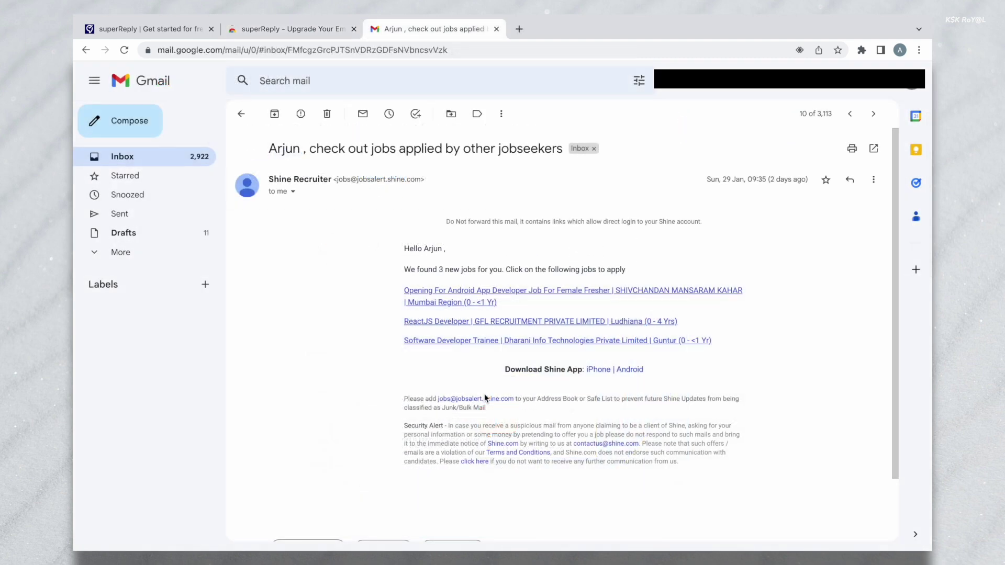
Generate Casual-tone superReply suggestions for the job-alert email and insert the first one.
scroll(485, 398, "down", 2)
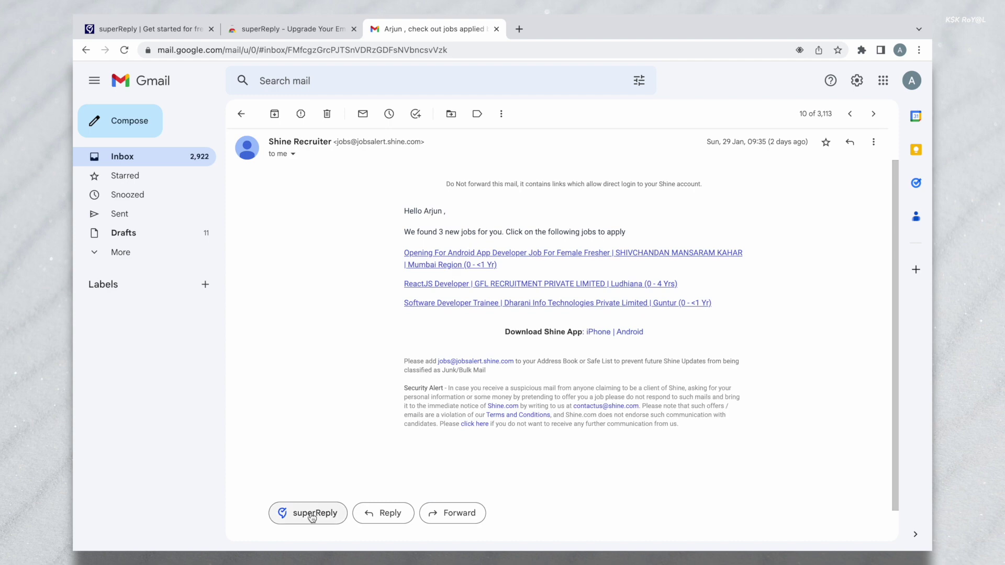
left_click(314, 514)
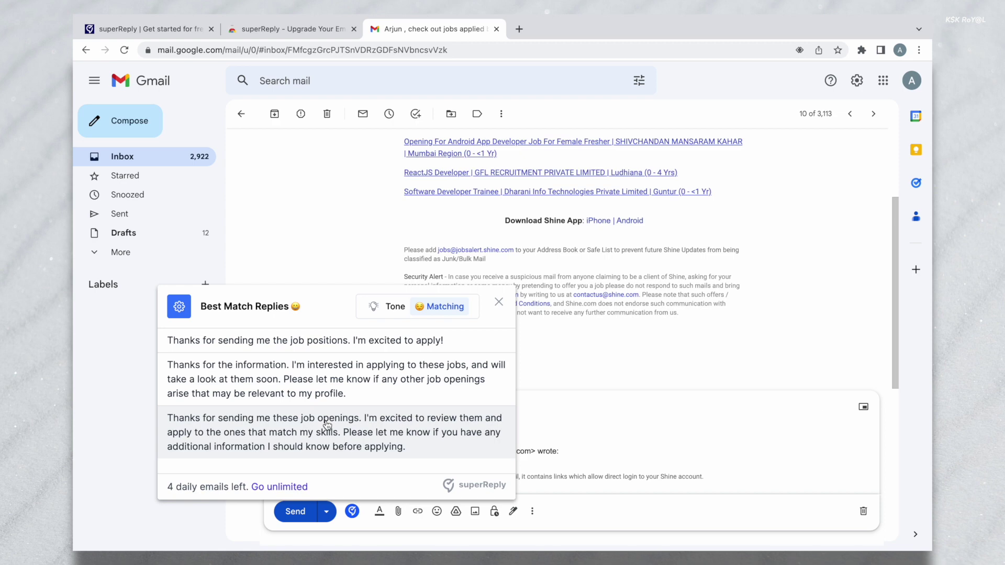
left_click(395, 314)
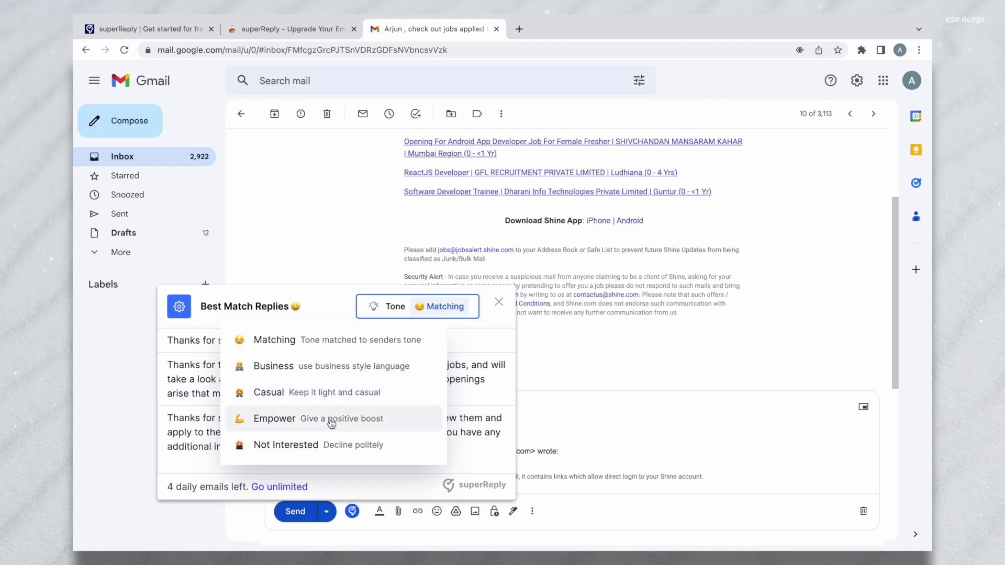
left_click(337, 444)
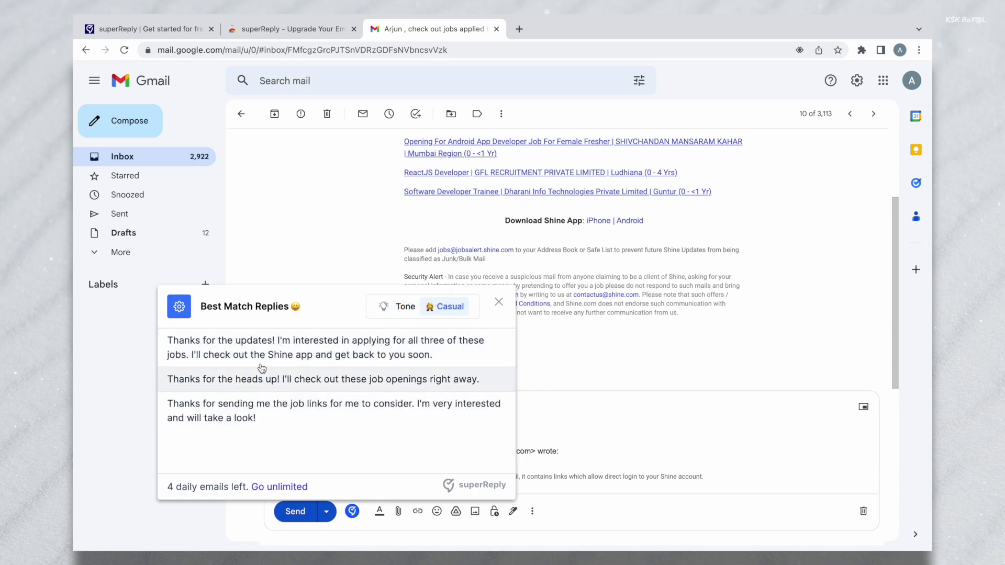
left_click(262, 368)
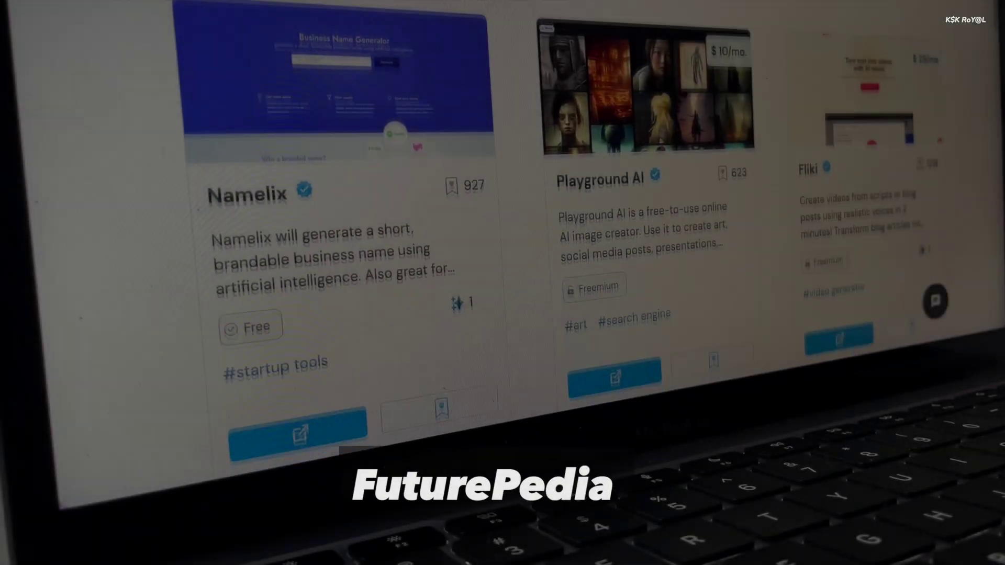
scroll(503, 236, "down", 5)
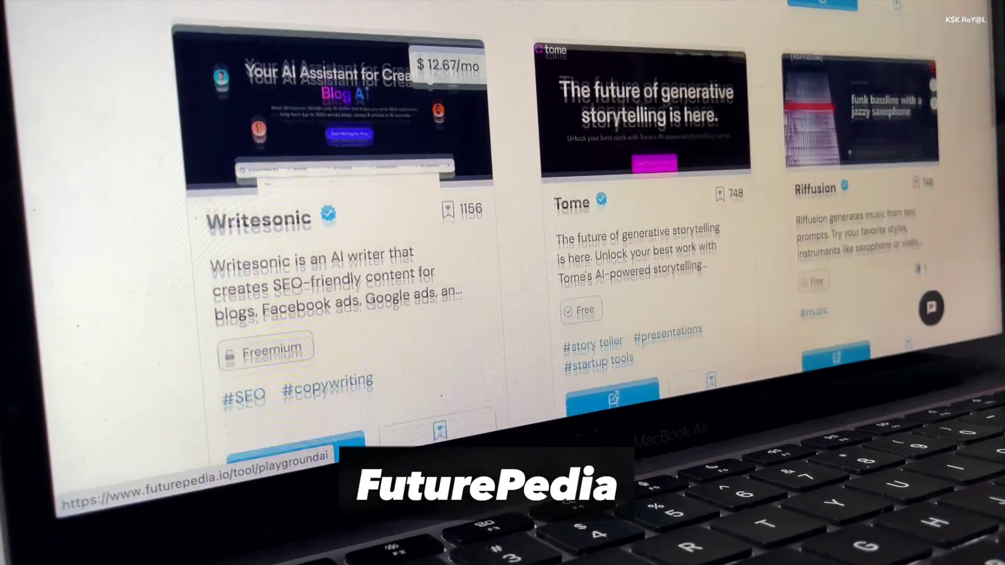
scroll(502, 236, "down", 10)
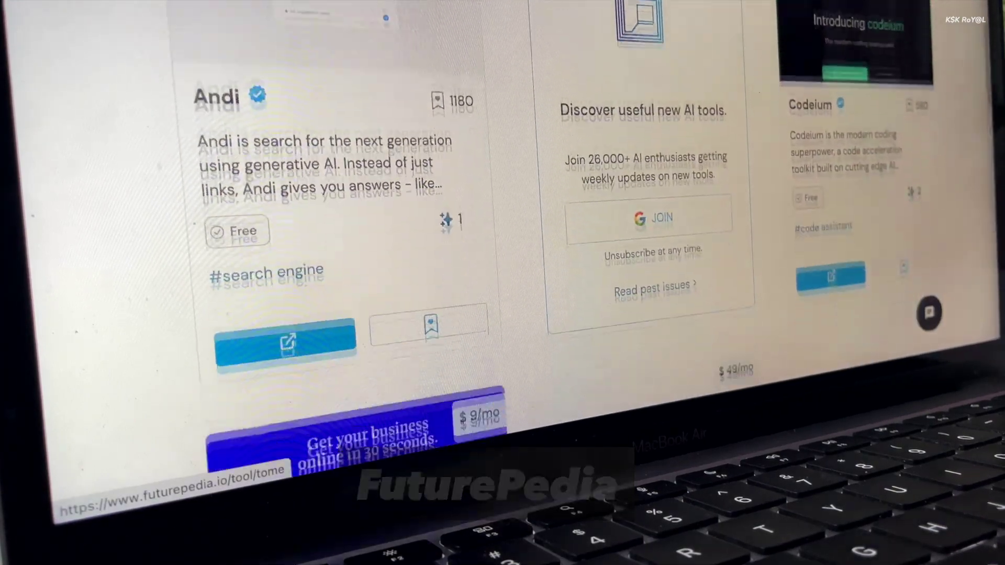
scroll(503, 235, "down", 6)
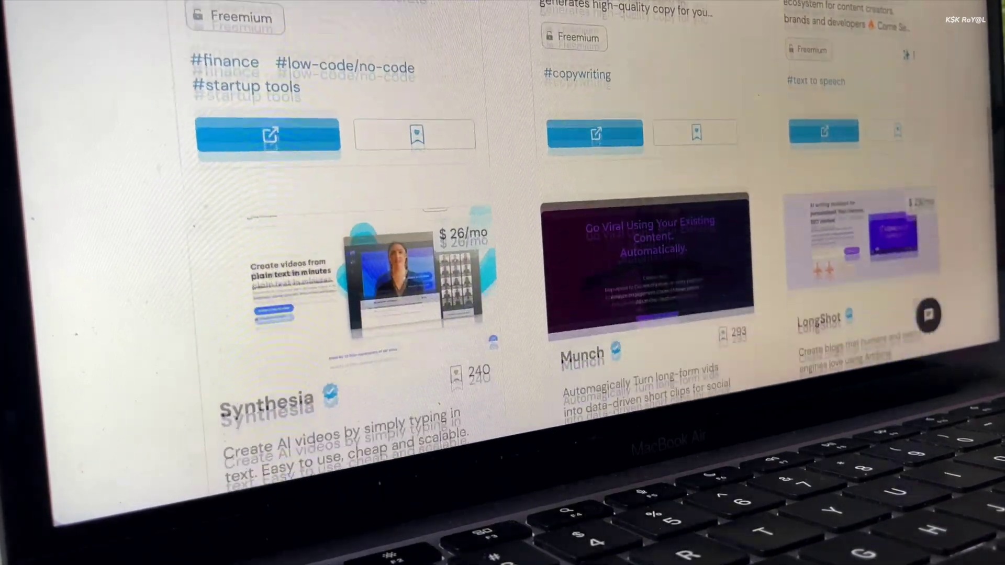
scroll(502, 236, "down", 6)
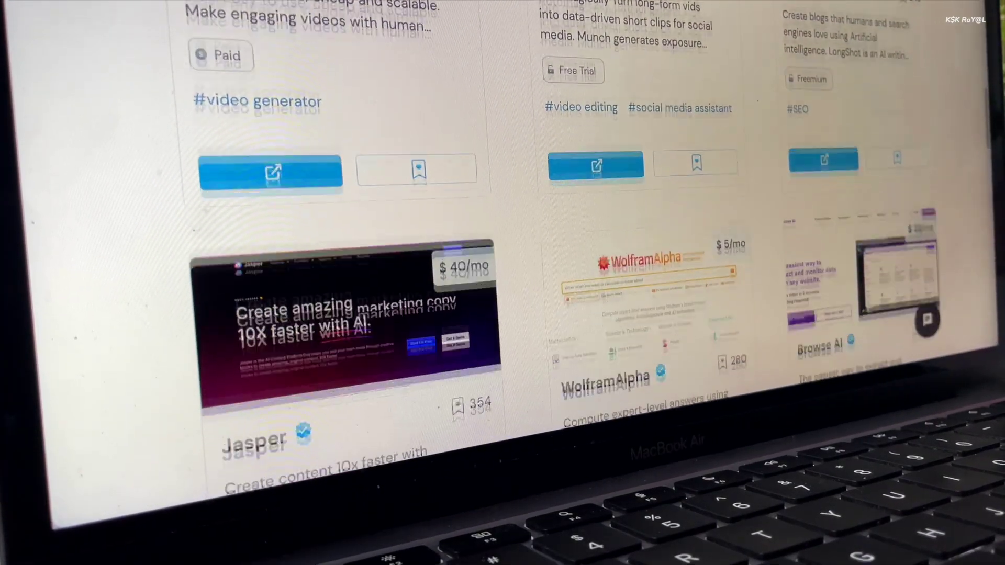
Open Futurepedia's All Categories list and scroll through the tool categories.
scroll(502, 236, "down", 6)
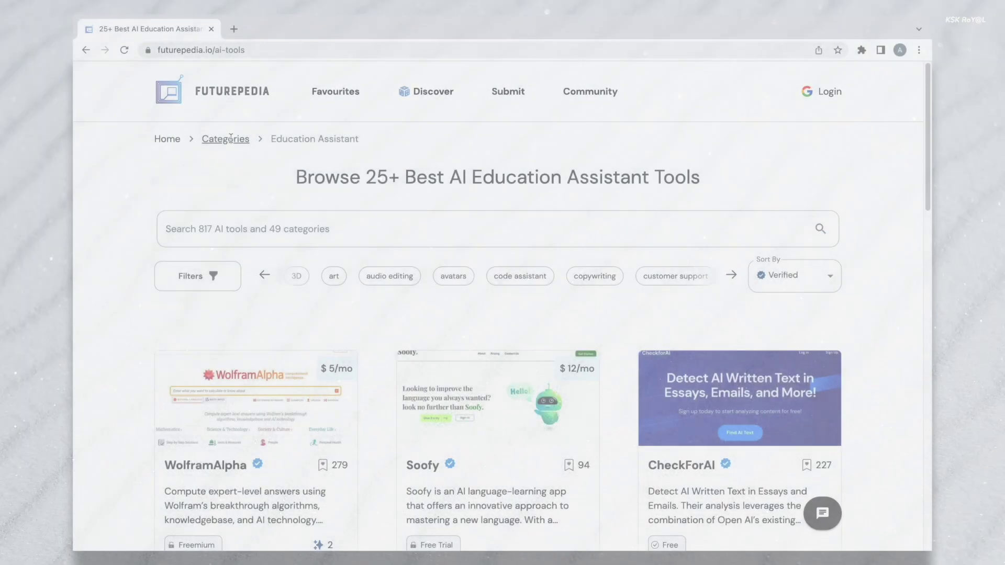
left_click(231, 139)
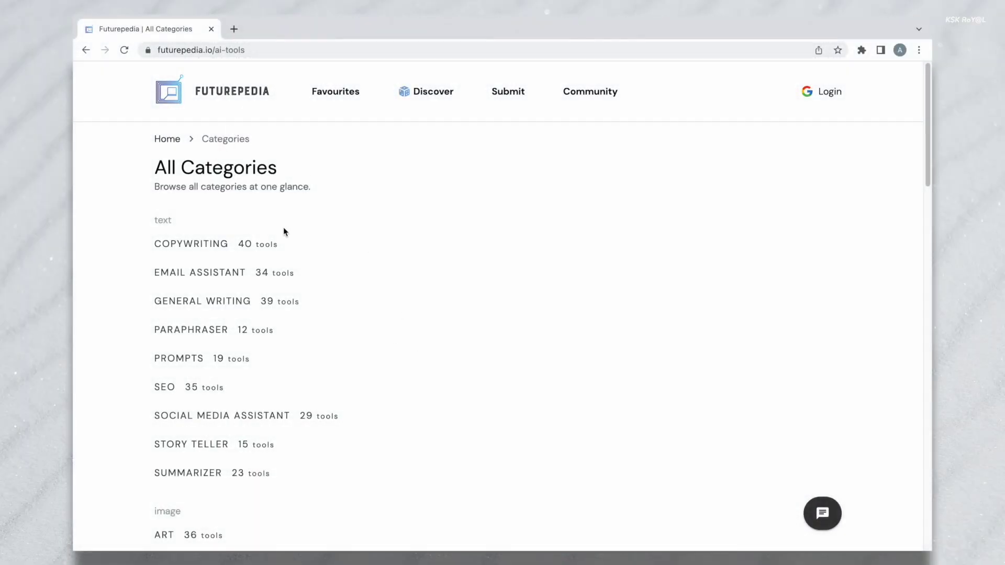
double_click(194, 164)
scroll(377, 273, "down", 3)
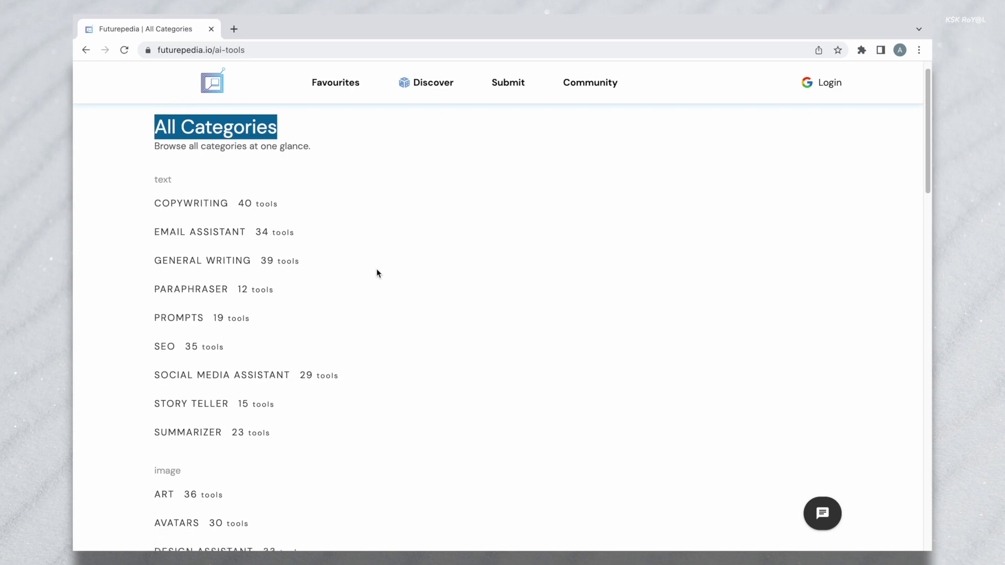
scroll(377, 270, "down", 3)
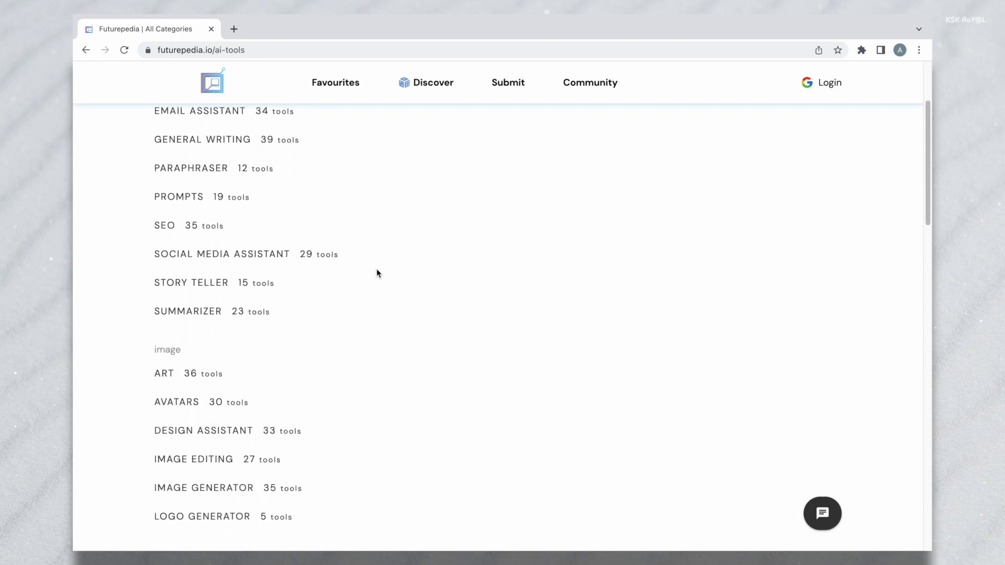
scroll(377, 273, "down", 5)
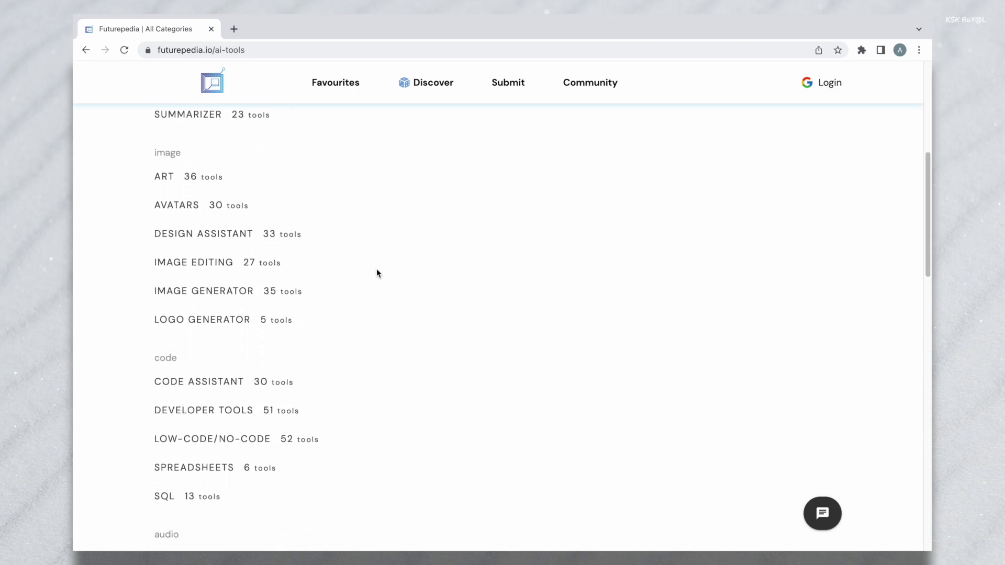
scroll(376, 272, "down", 4)
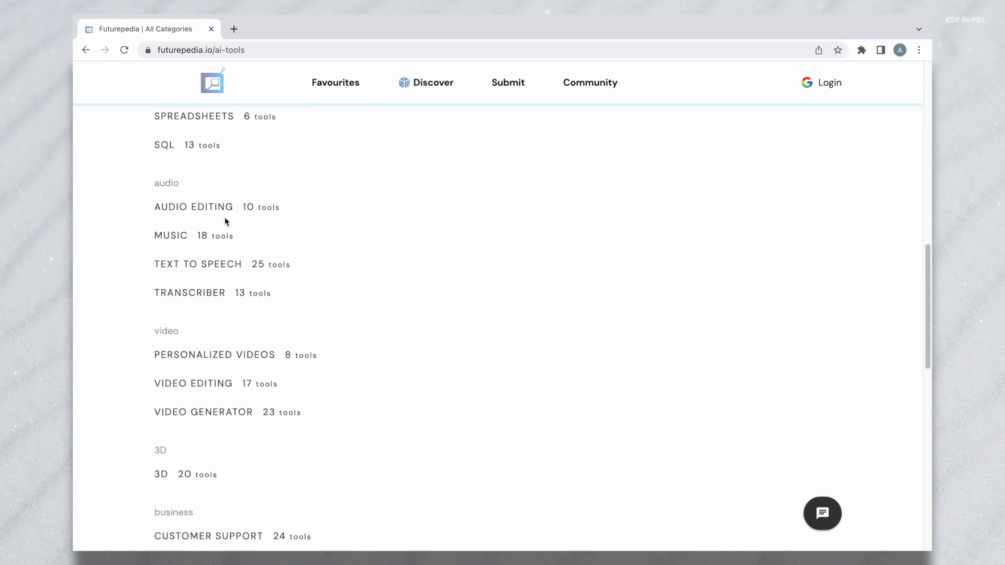
Open the Audio Editing category and scroll to the Voicemod and Cleanvoice AI cards.
left_click(213, 210)
scroll(449, 397, "down", 2)
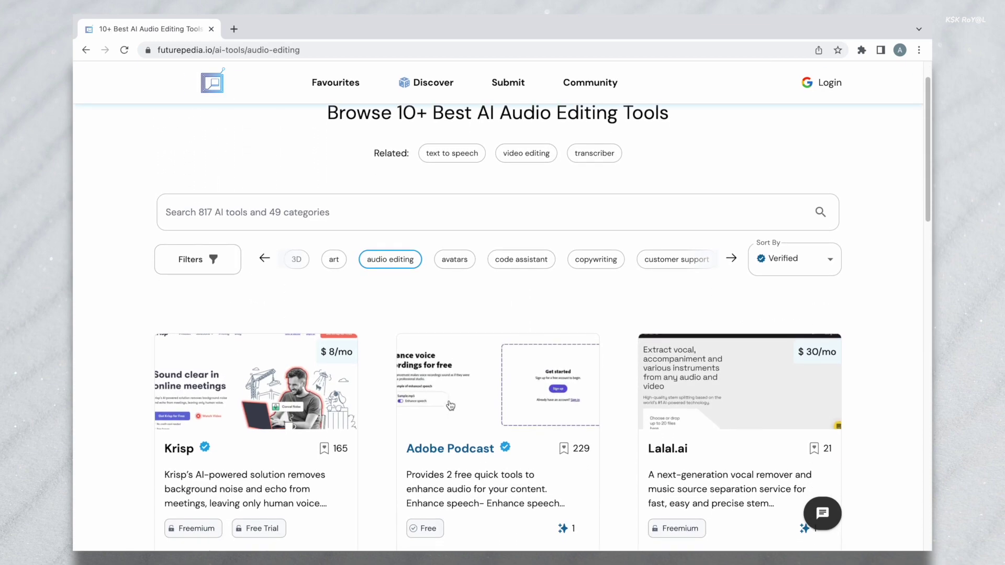
scroll(477, 416, "down", 3)
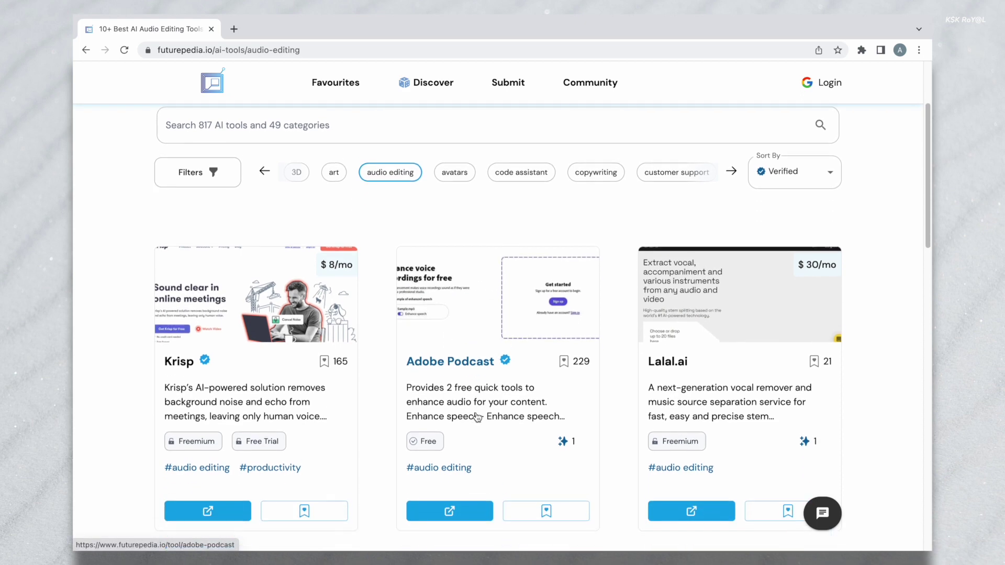
scroll(476, 416, "down", 5)
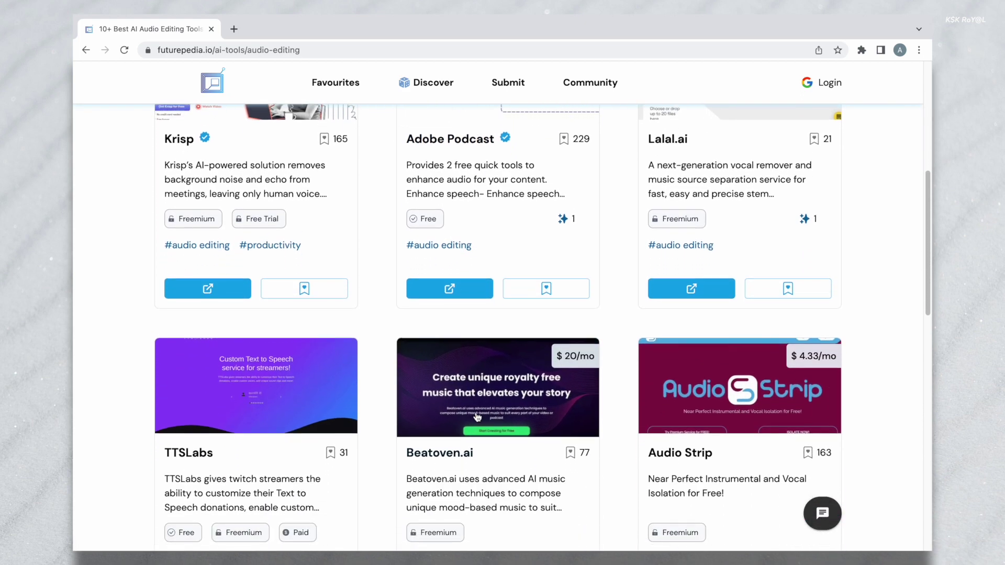
scroll(476, 413, "down", 2)
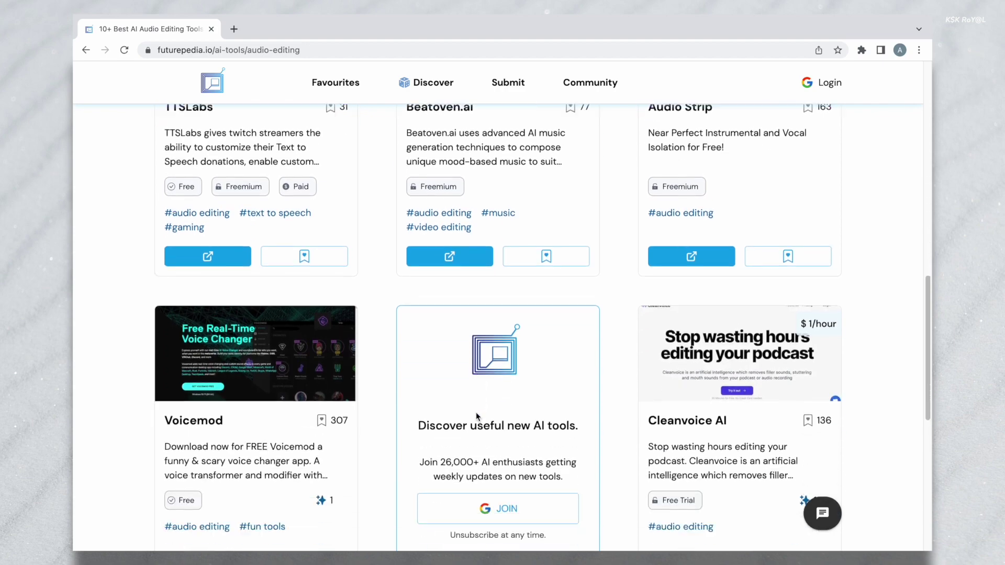
scroll(476, 412, "up", 3)
scroll(476, 412, "down", 1)
scroll(476, 412, "down", 3)
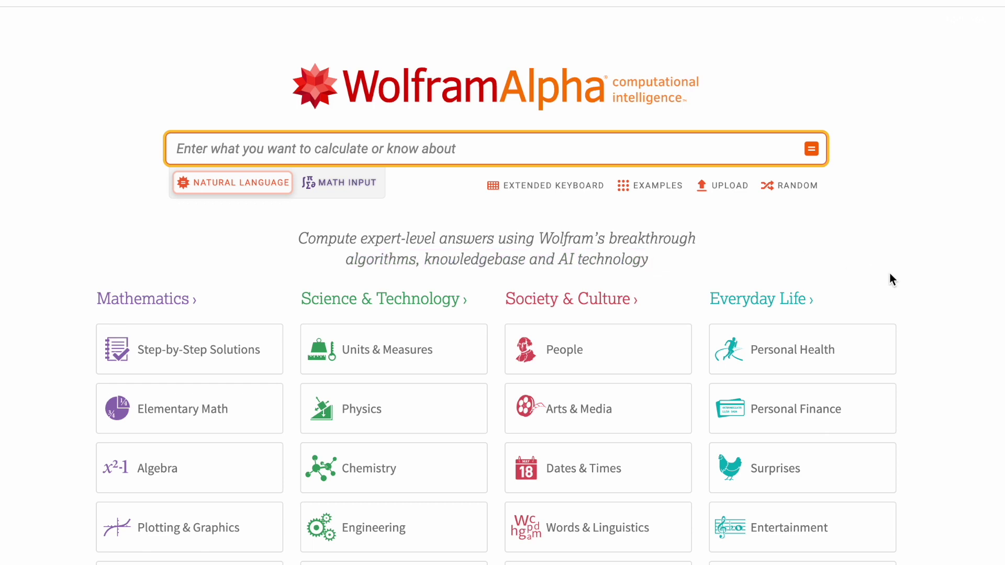
scroll(892, 280, "down", 4)
scroll(891, 280, "down", 2)
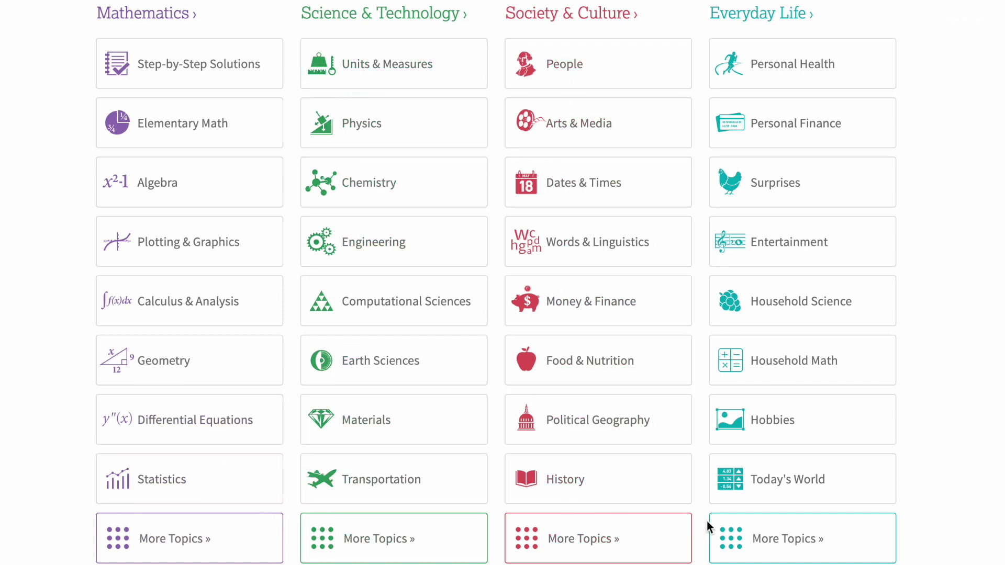
scroll(205, 224, "up", 5)
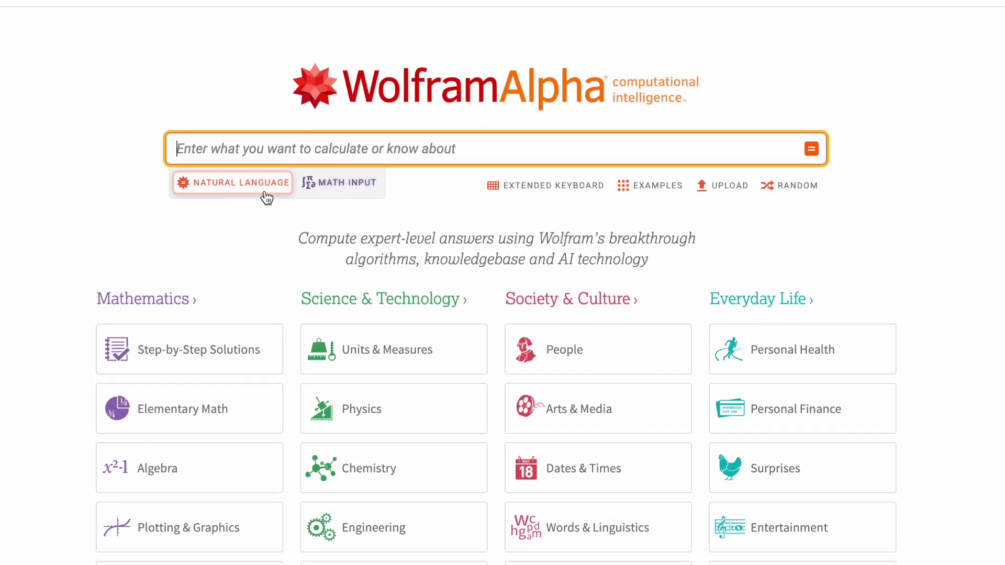
left_click(352, 188)
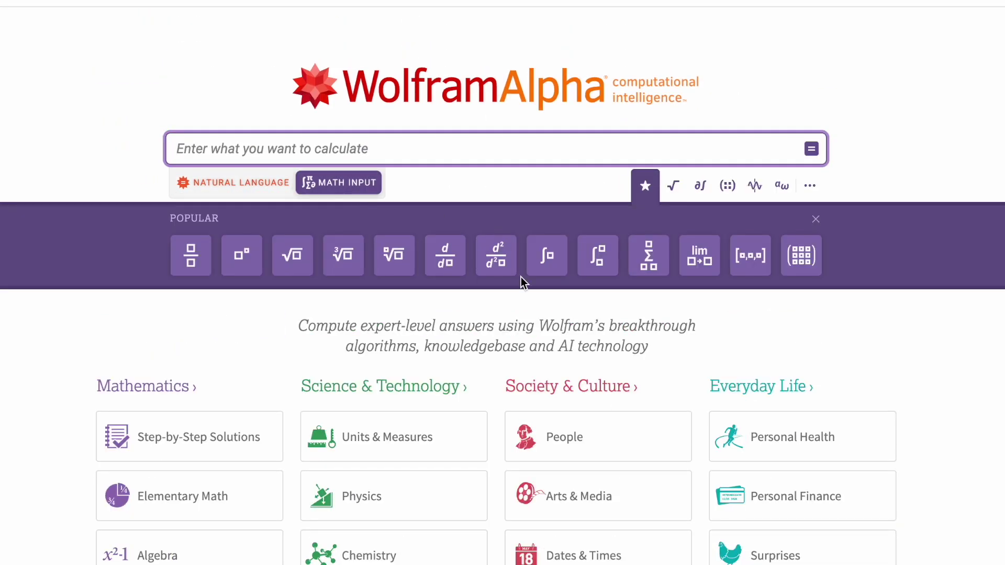
left_click(675, 189)
Submit the query 'solve 5x^2+20x+45=0 ?' in Wolfram Alpha's natural-language box.
left_click(309, 185)
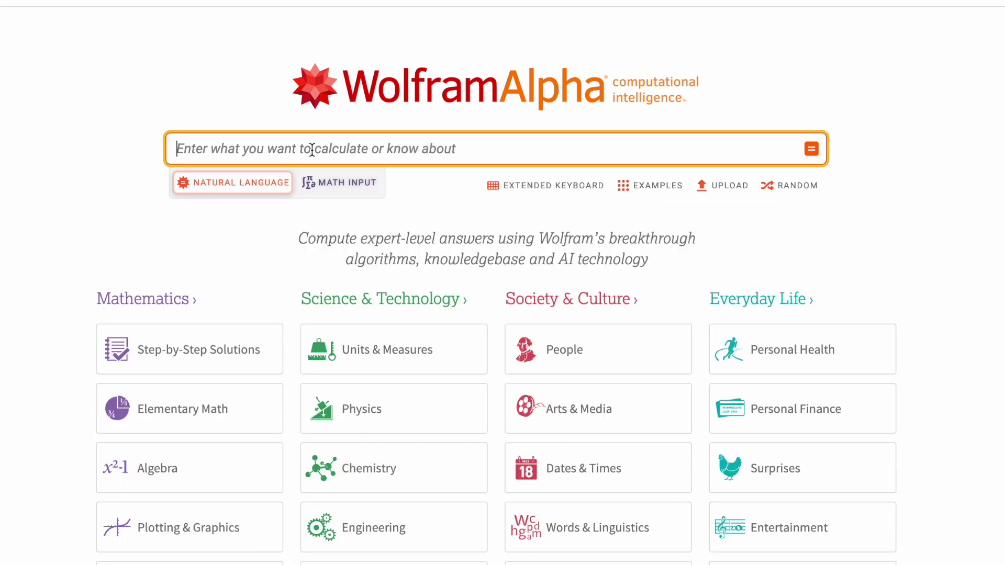
type("5x")
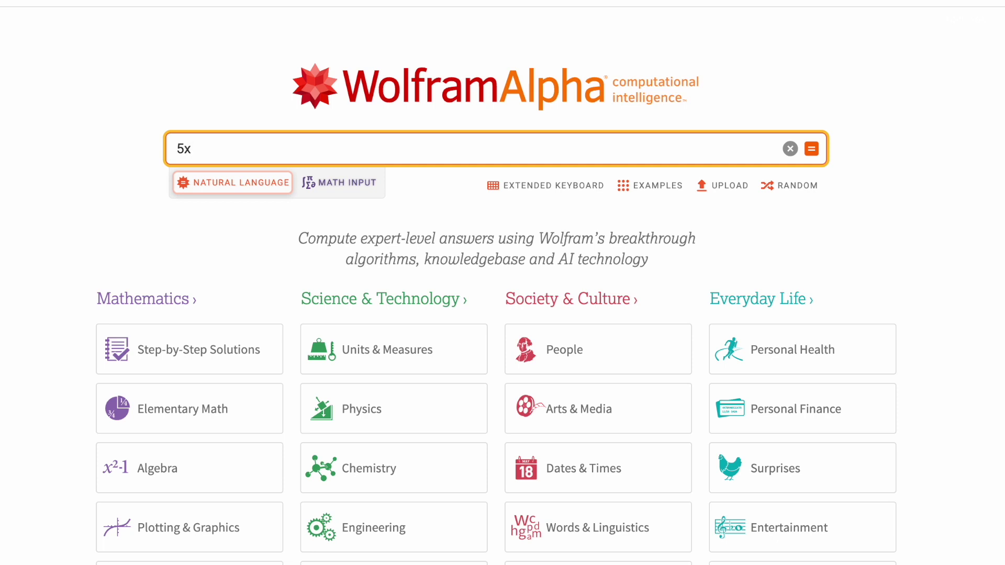
type("^2+20x")
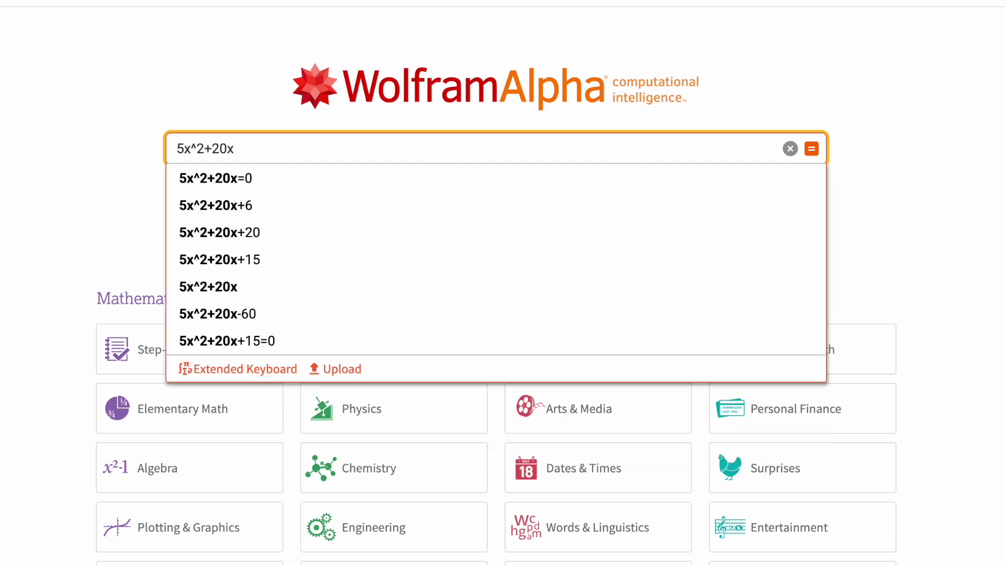
type("+45=")
key("Home")
type("solve")
key("End")
type("0 ?")
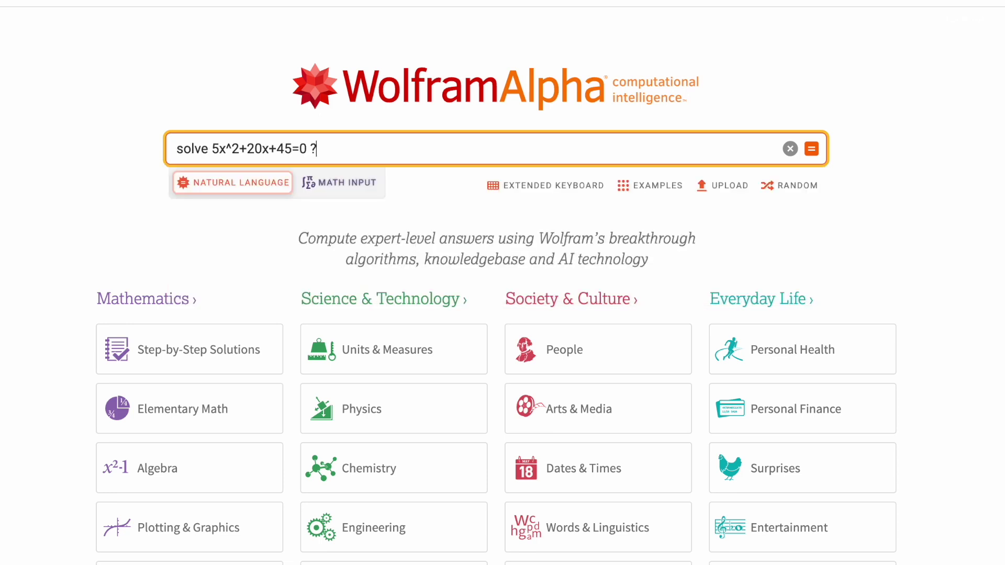
key("Return")
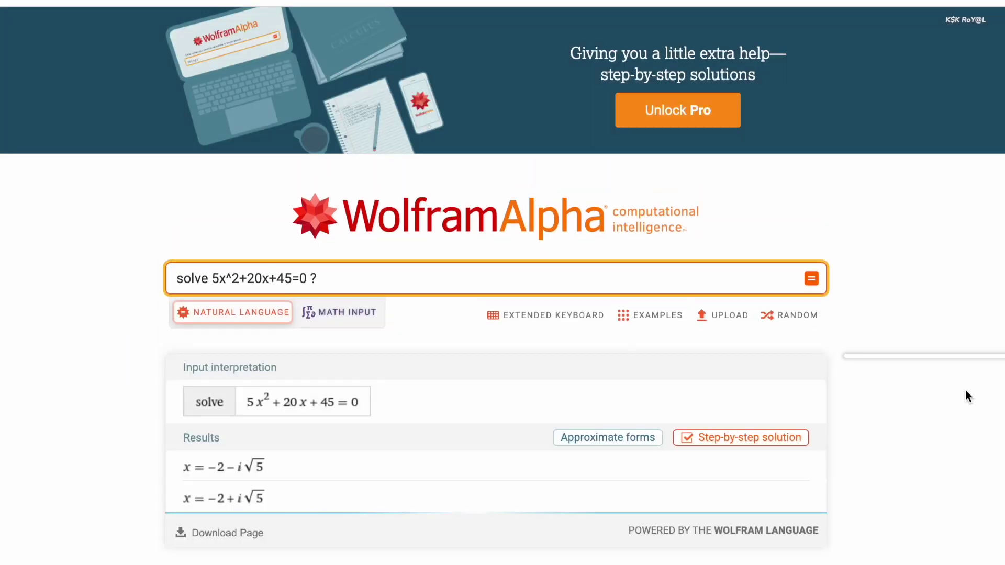
Scroll through the results showing the roots x = −2 ± i√5.
scroll(968, 396, "down", 2)
scroll(968, 396, "down", 2)
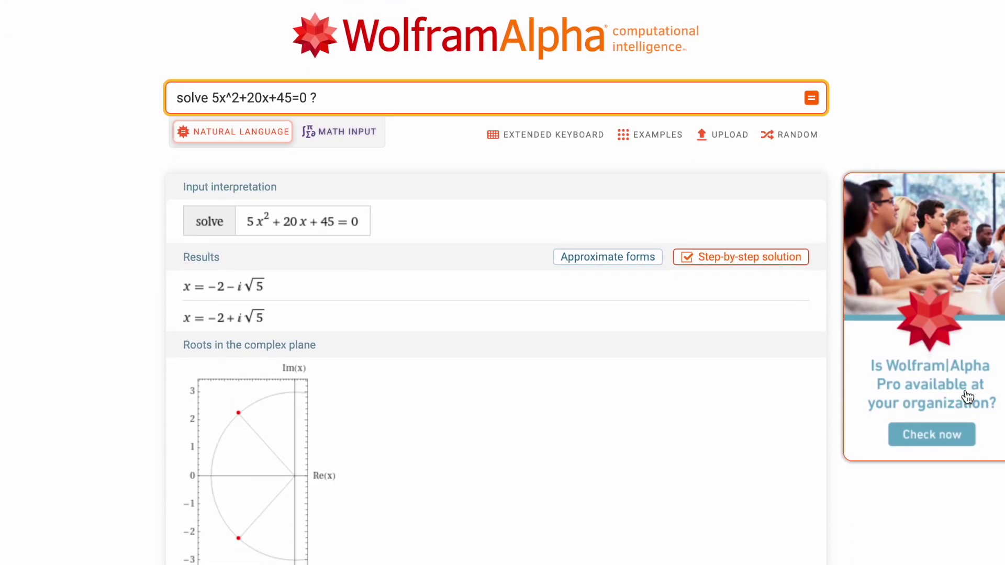
scroll(968, 396, "down", 1)
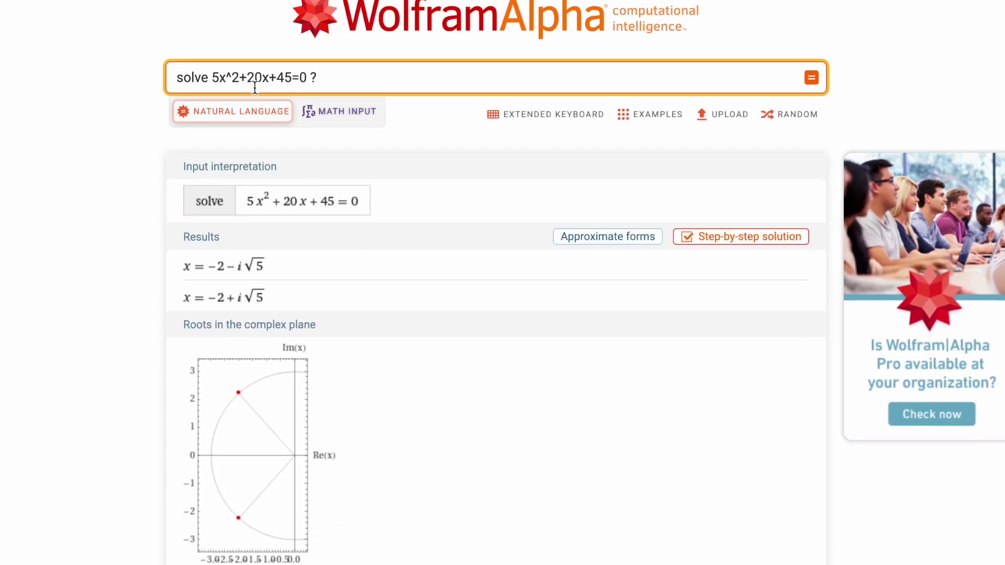
left_click(325, 84)
left_click(62, 282)
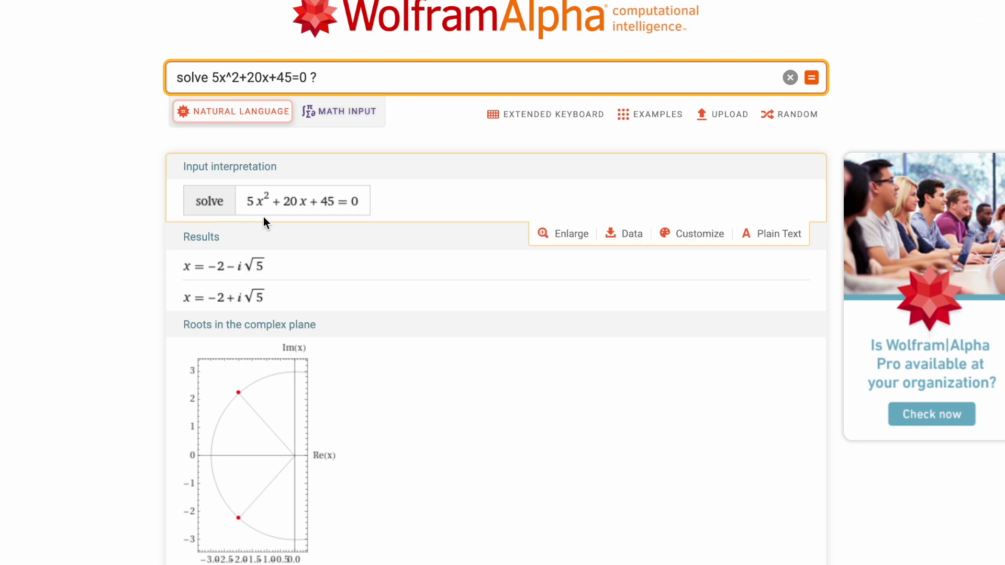
scroll(285, 287, "down", 1)
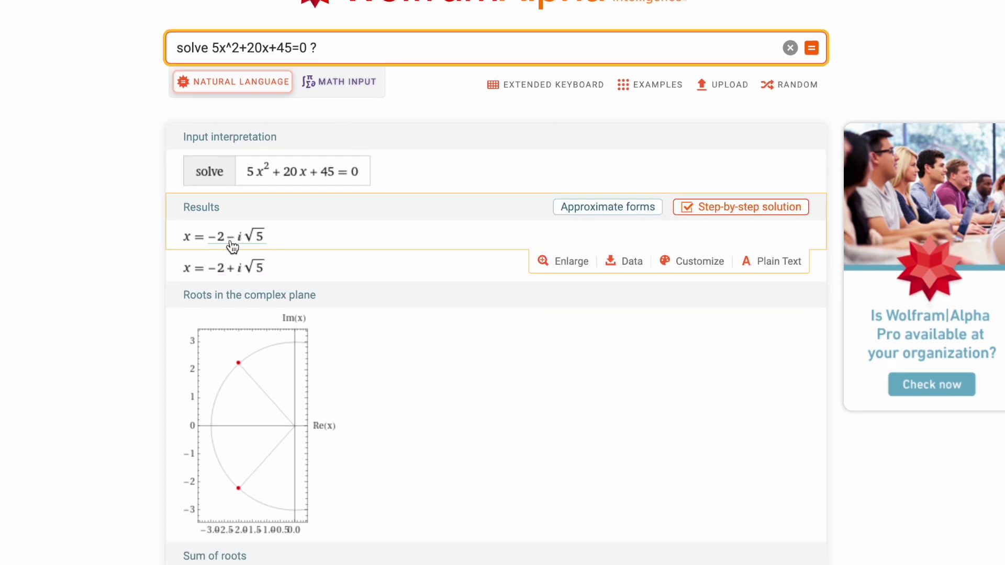
scroll(238, 276, "down", 3)
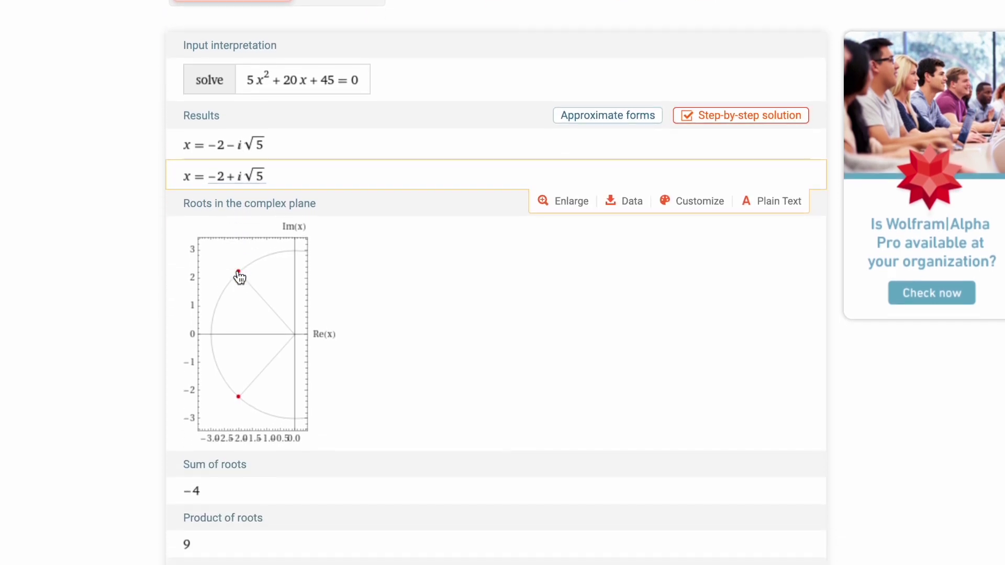
scroll(238, 277, "down", 1)
scroll(238, 276, "up", 1)
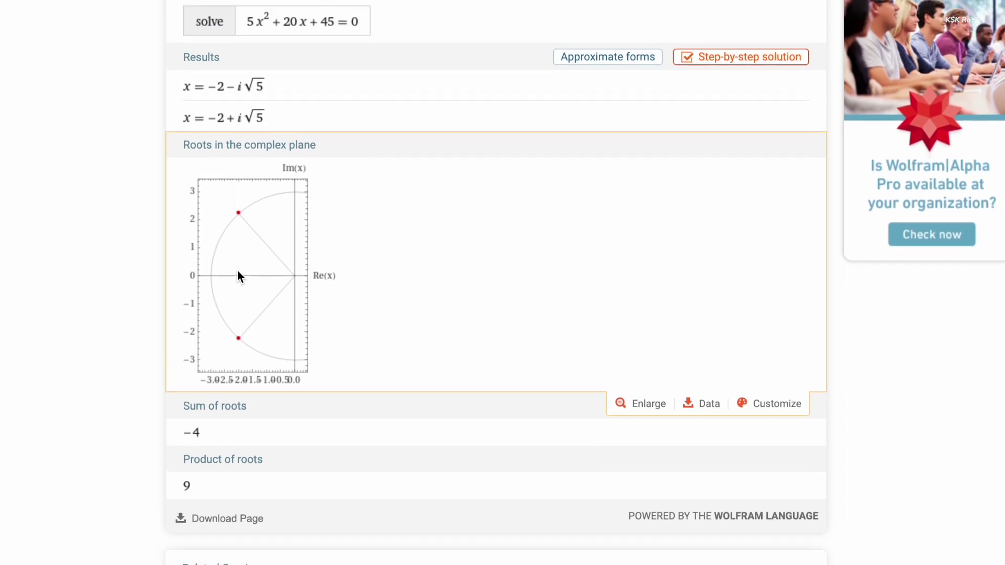
Highlight the complex-plane and product-of-roots headings, then show the discriminant, −500.
triple_click(251, 145)
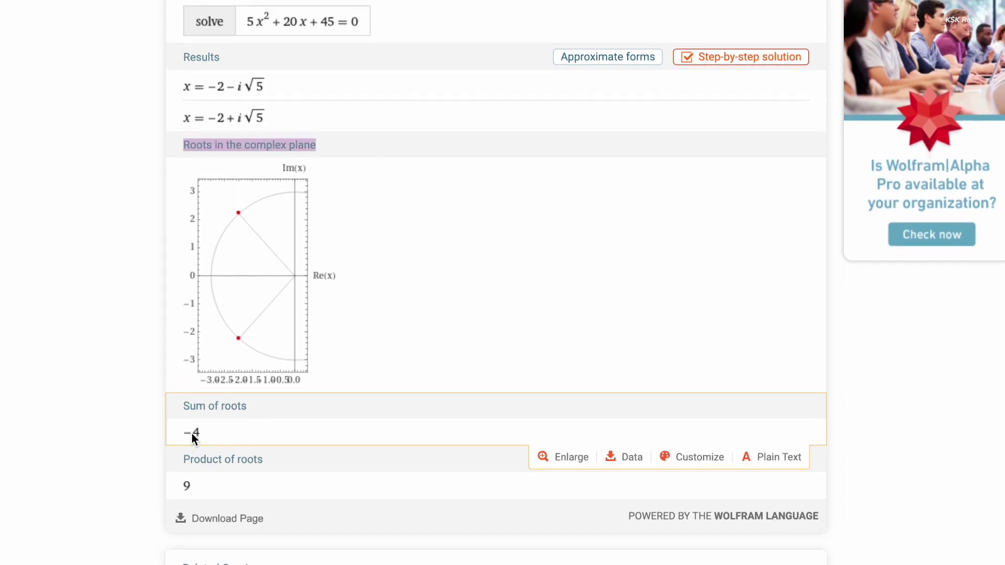
triple_click(223, 459)
scroll(293, 497, "down", 2)
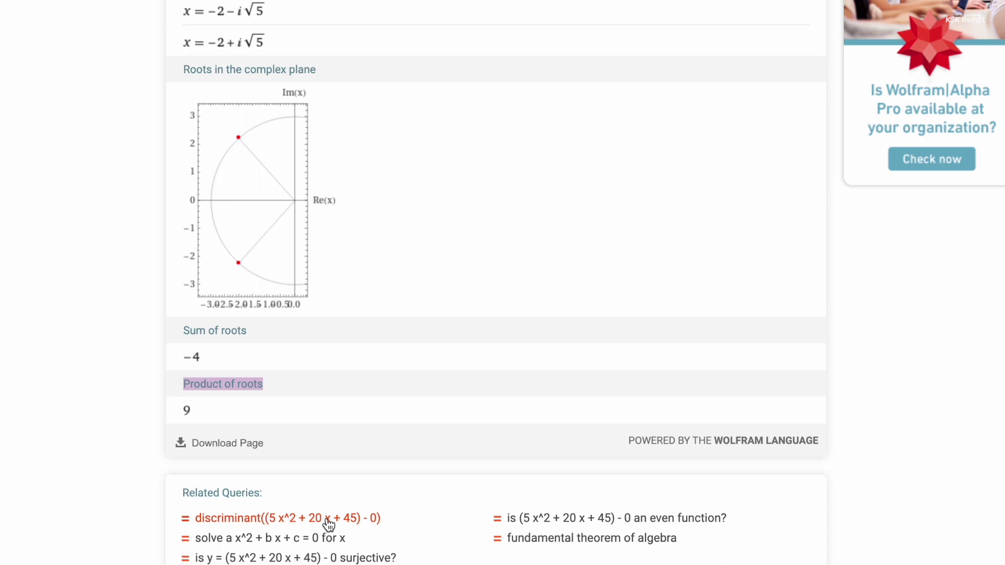
left_click(329, 518)
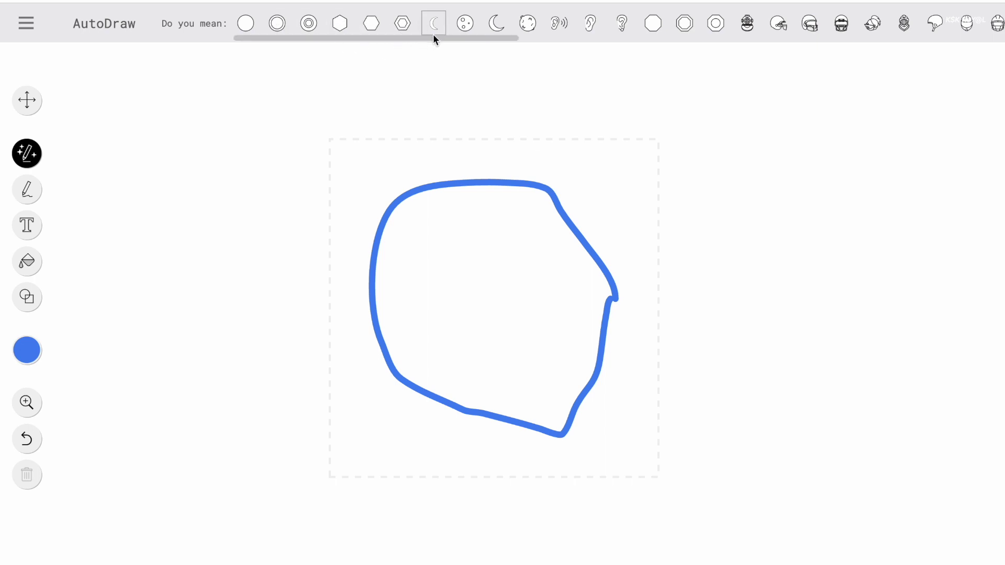
Scroll the 'Do you mean' row through suggested circles, hexagons and moons.
left_click_drag(433, 37, 295, 49)
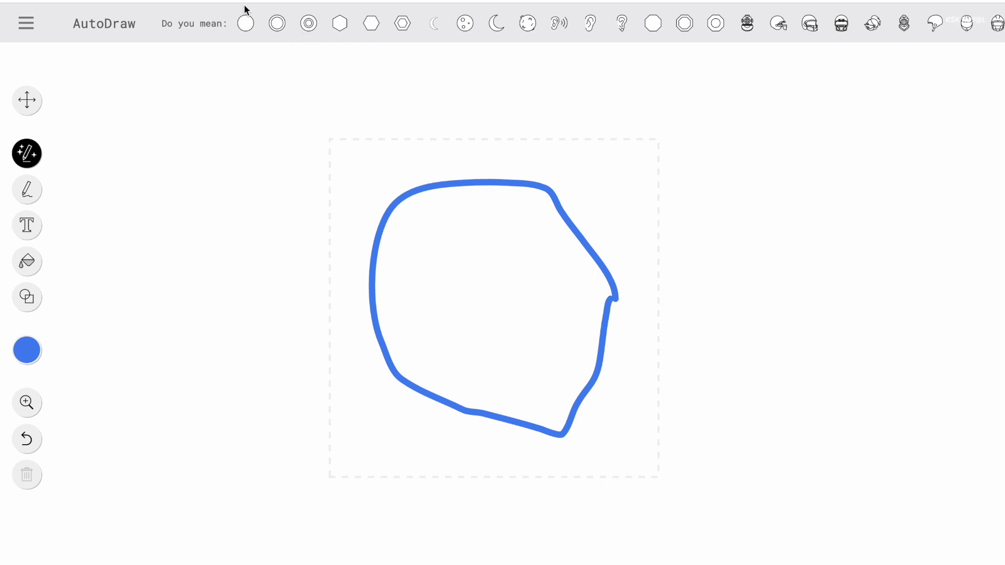
Swap the sketch for a perfect circle, resize it, and doodle two rows of 5, 5, 3.
left_click(245, 23)
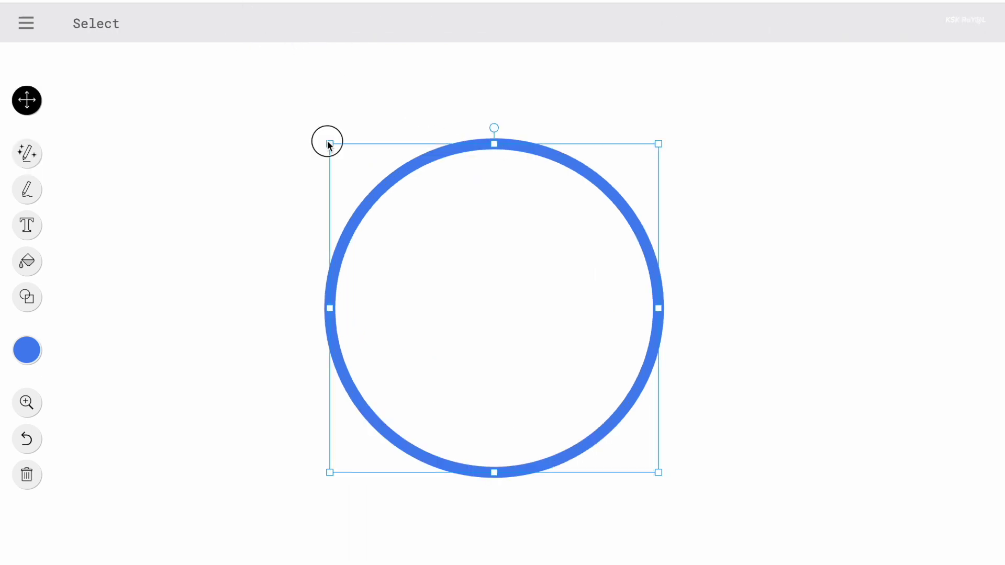
left_click_drag(330, 144, 442, 254)
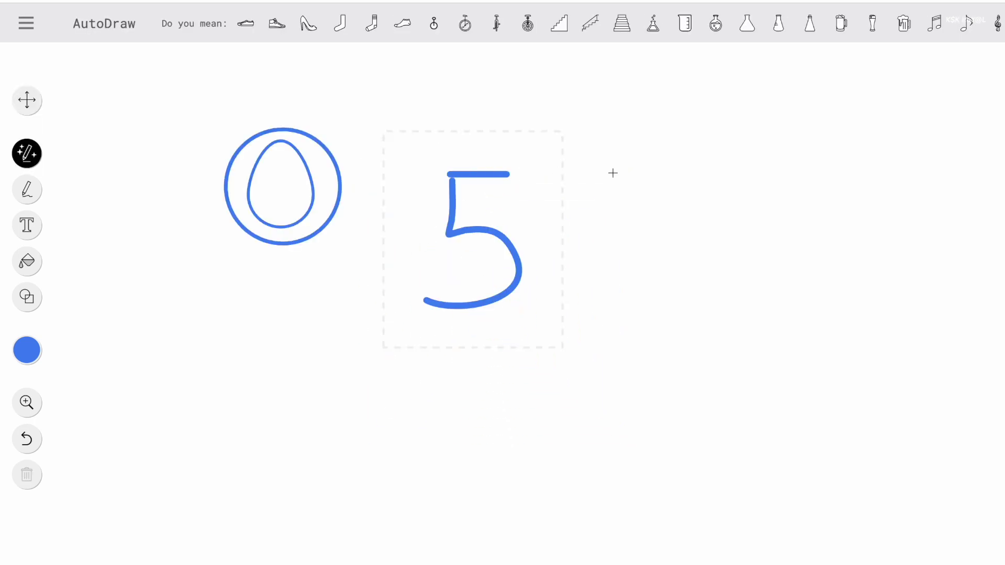
left_click_drag(607, 176, 600, 299)
left_click_drag(606, 178, 661, 181)
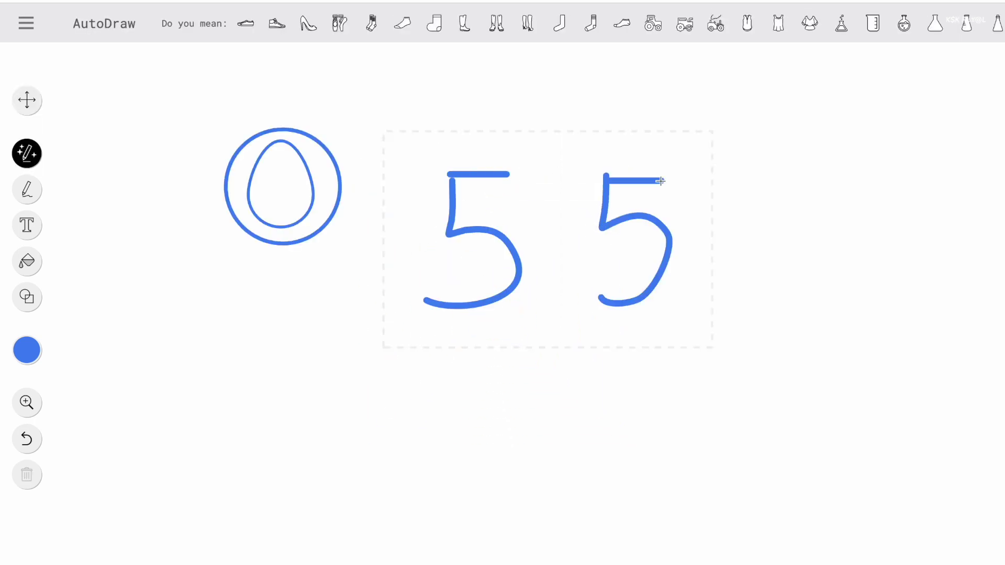
left_click_drag(730, 165, 755, 265)
mouse_move(490, 359)
left_mouse_down()
mouse_move(567, 410)
mouse_move(450, 427)
left_mouse_up()
left_click_drag(494, 356, 540, 356)
mouse_move(617, 350)
left_mouse_down()
mouse_move(602, 475)
mouse_move(736, 342)
left_mouse_up()
Join the number doodle into one creature outline and add an eye.
left_click_drag(785, 323, 798, 421)
left_click_drag(661, 181, 728, 167)
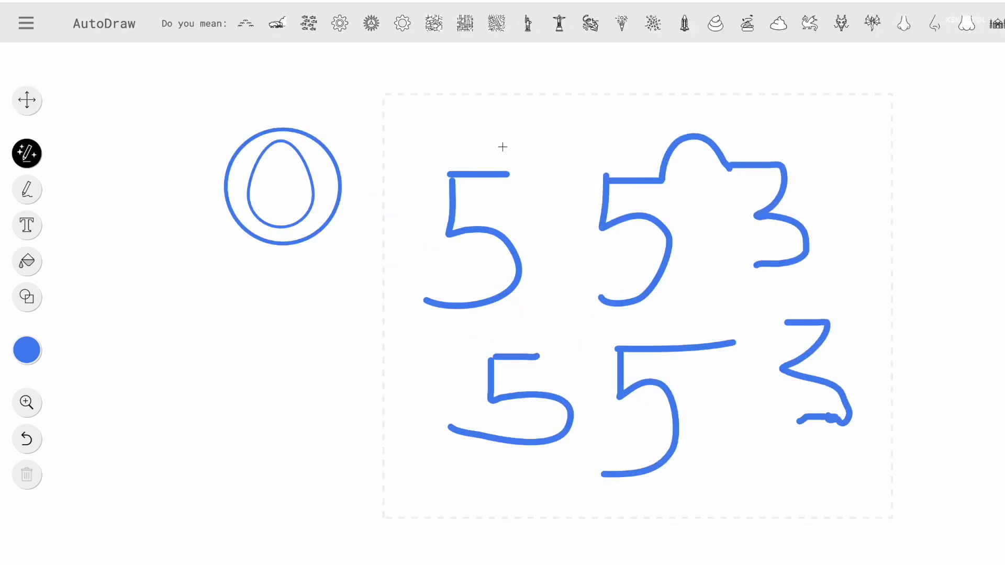
left_click_drag(507, 174, 600, 300)
left_click_drag(423, 298, 450, 427)
left_click_drag(540, 358, 602, 473)
left_click_drag(735, 344, 802, 431)
left_click_drag(757, 266, 793, 323)
left_click_drag(725, 191, 721, 208)
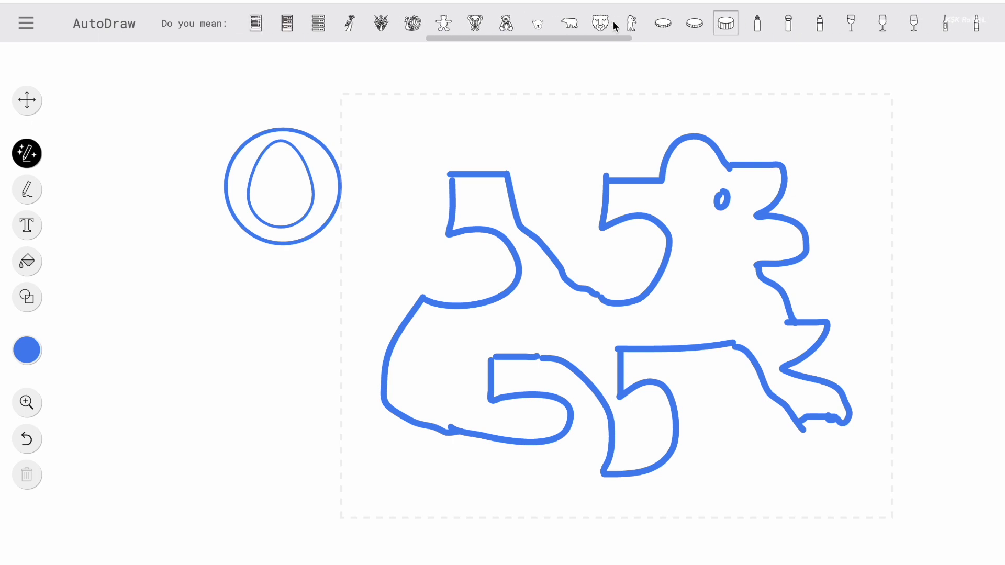
Replace the doodle with the standing bear drawing and rotate it about 90° onto its side.
left_click(638, 24)
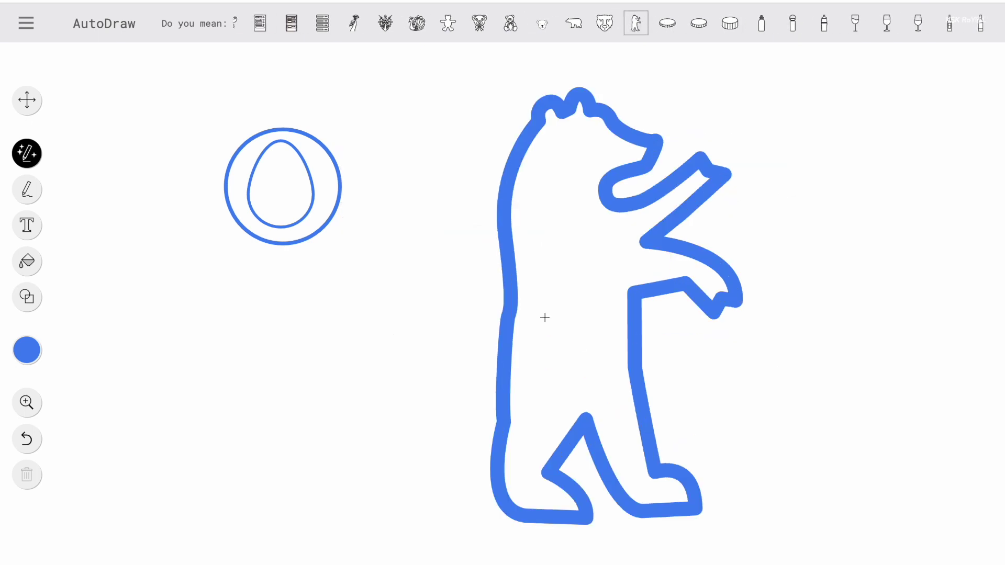
left_click(613, 125)
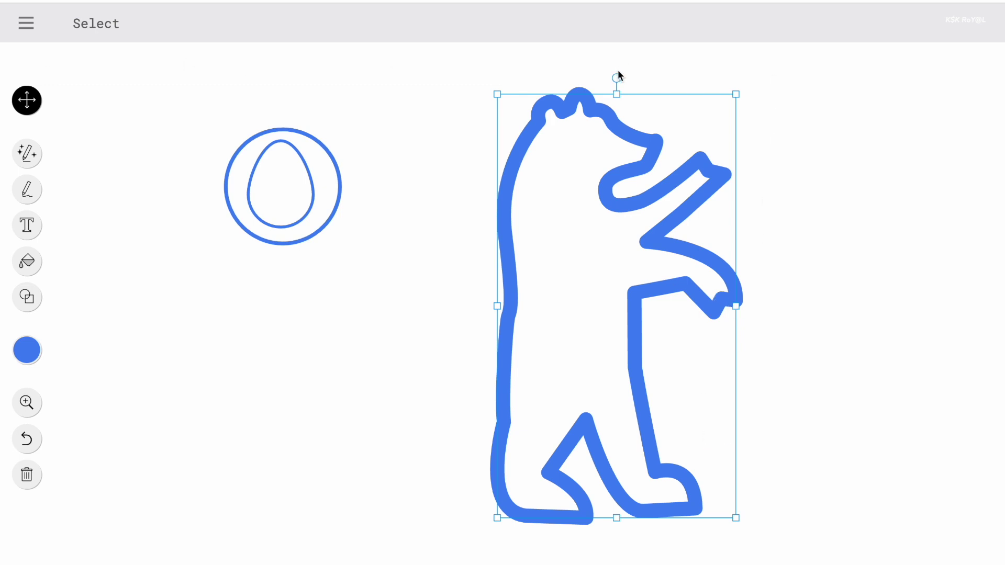
left_click_drag(617, 77, 804, 270)
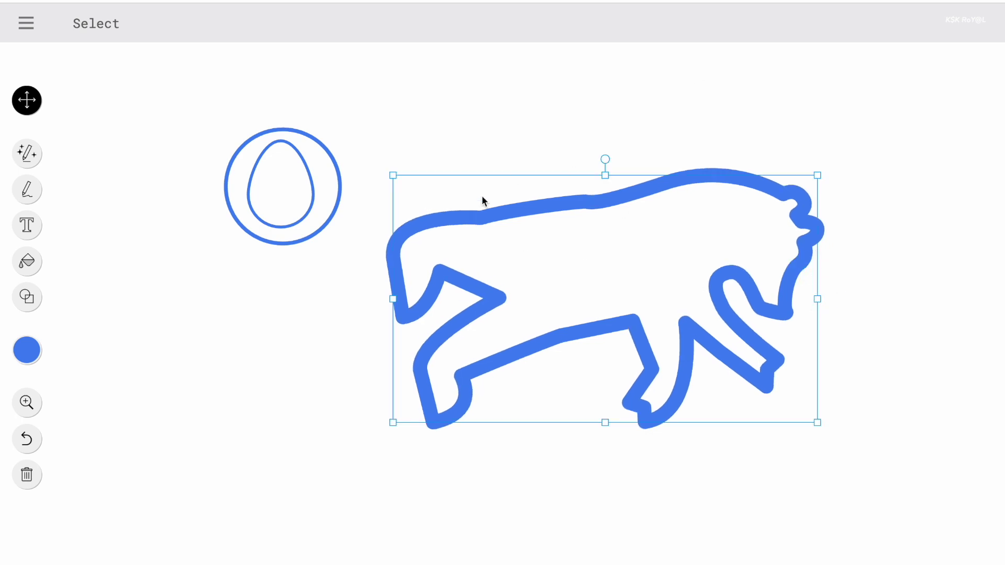
Pick the red swatch from the colour palette for the selected bear's outline.
left_click(17, 355)
left_click(148, 349)
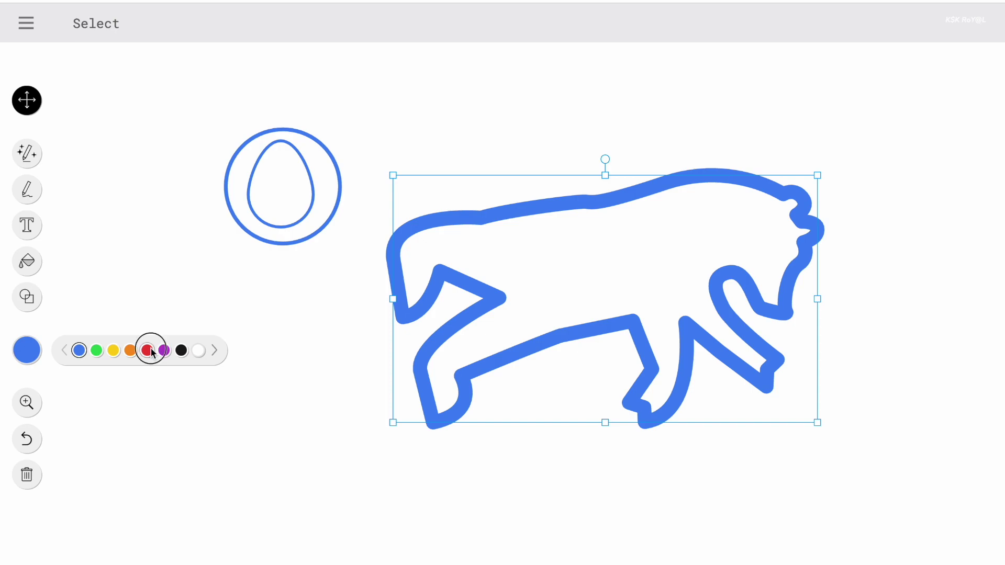